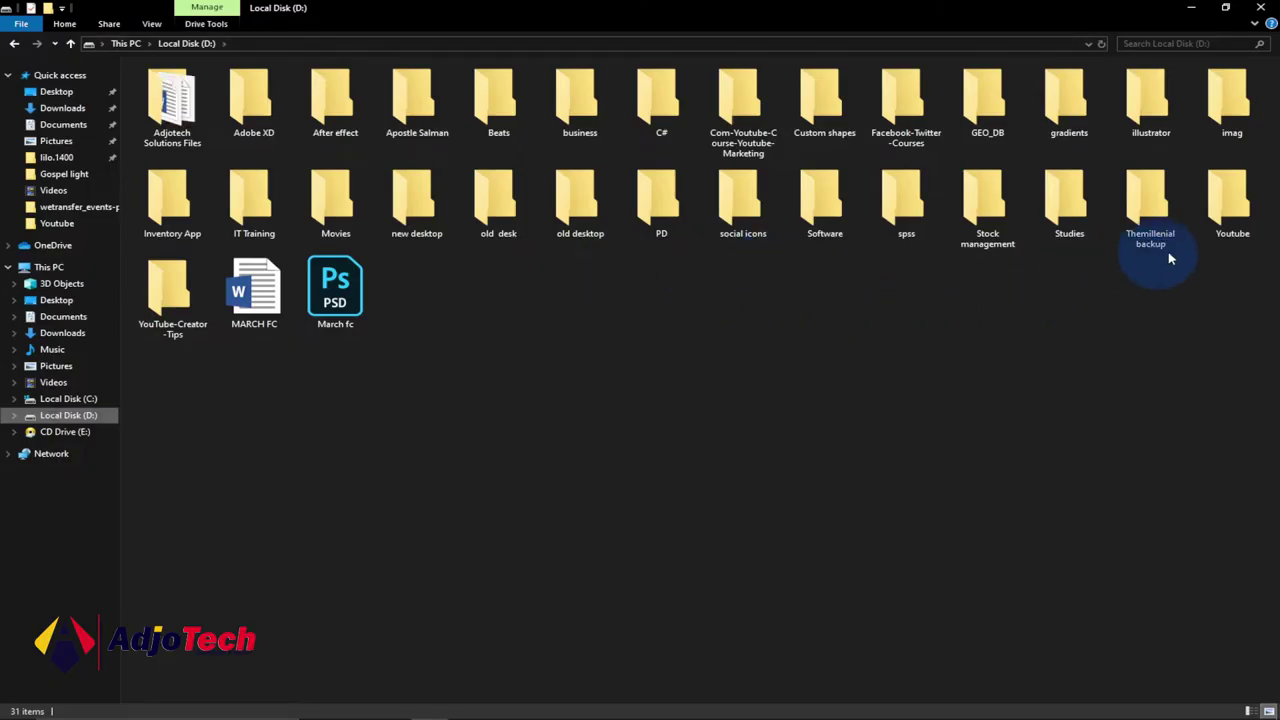
Open the Youtube folder on Local Disk (D:) in File Explorer.
{"action": "double_click", "coordinate": [1218, 226]}
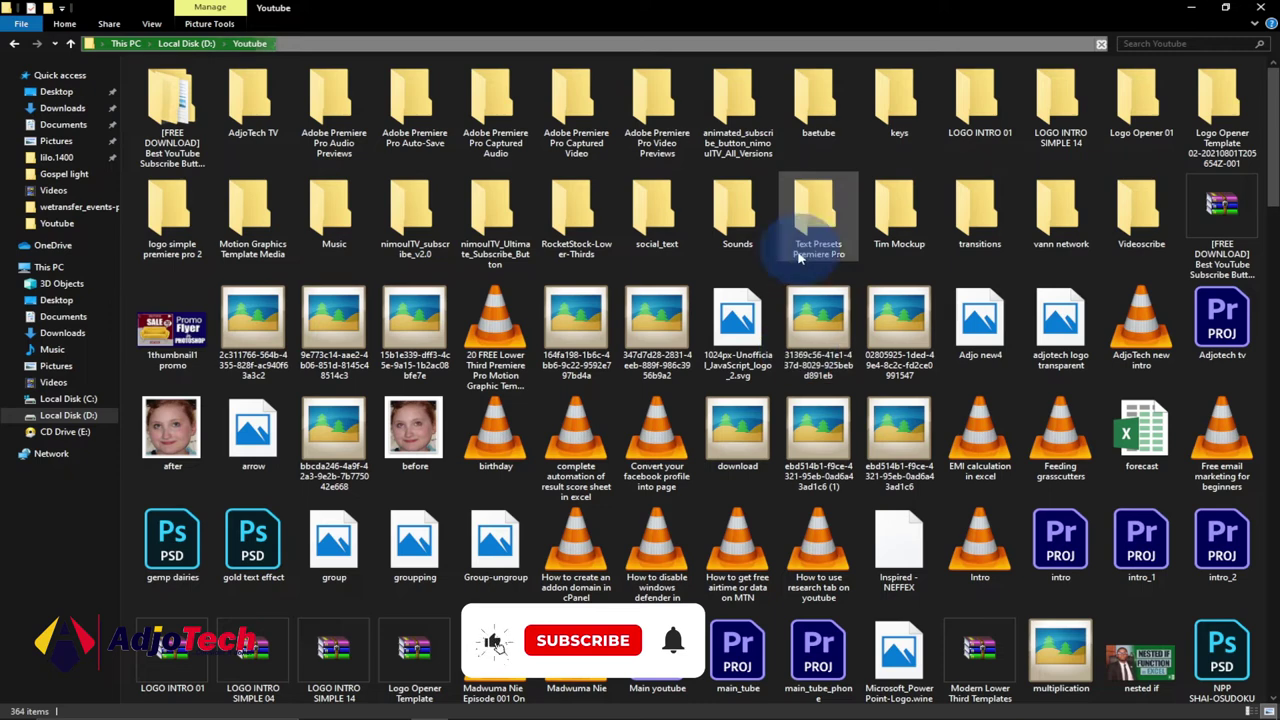
Open the Text Presets Premiere Pro folder and the inner folder of the same name.
{"action": "double_click", "coordinate": [822, 242]}
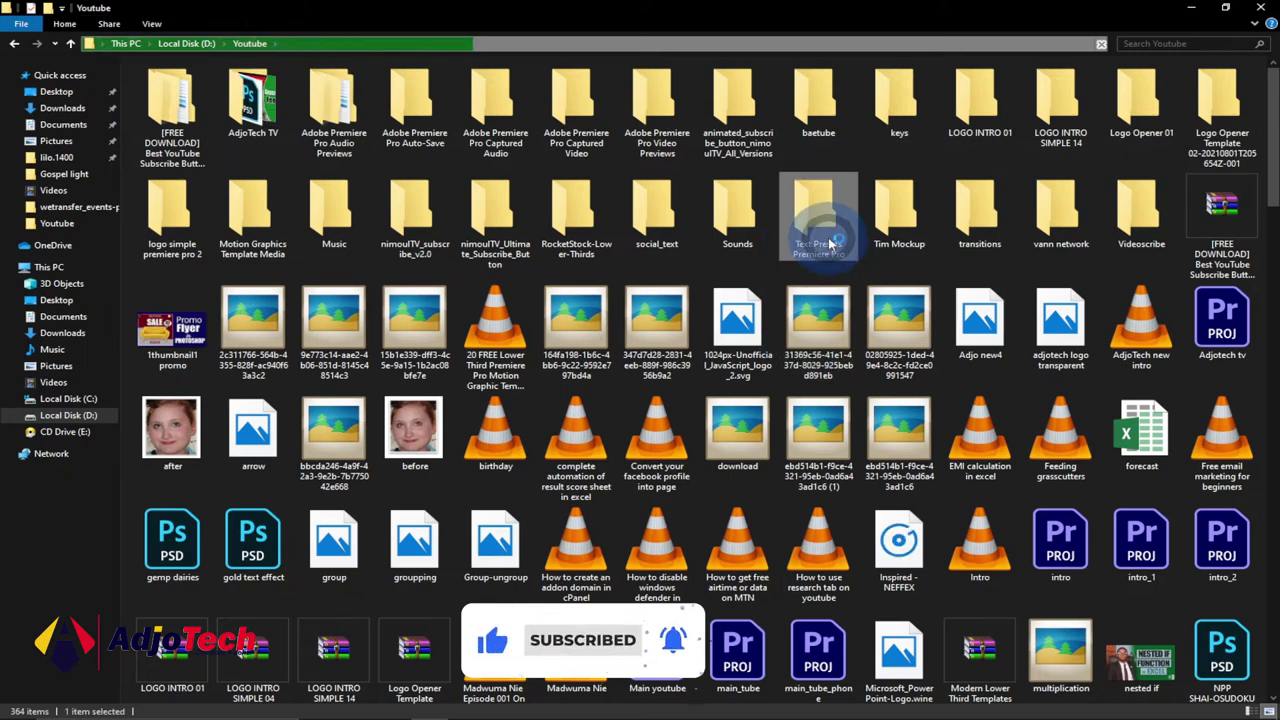
{"action": "double_click", "coordinate": [221, 86]}
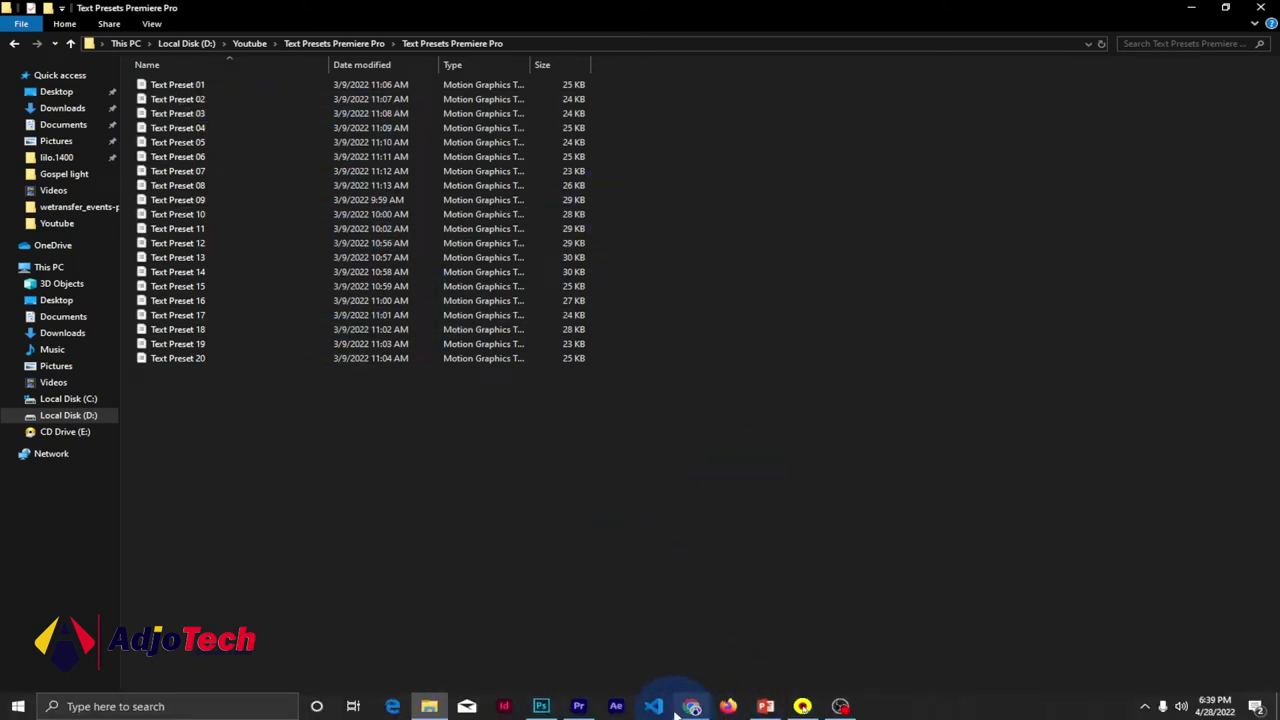
Bring Premiere Pro back to the front and switch to the Graphics workspace.
{"action": "left_click", "coordinate": [578, 706]}
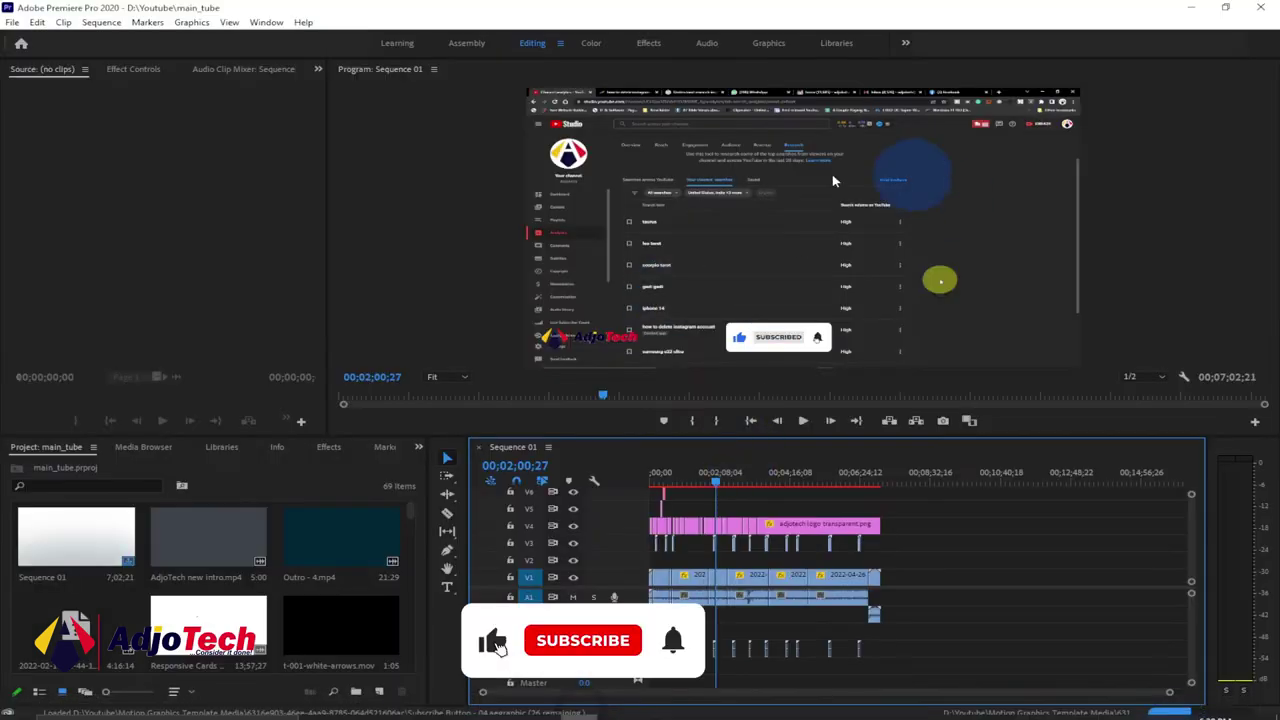
{"action": "left_click", "coordinate": [752, 46]}
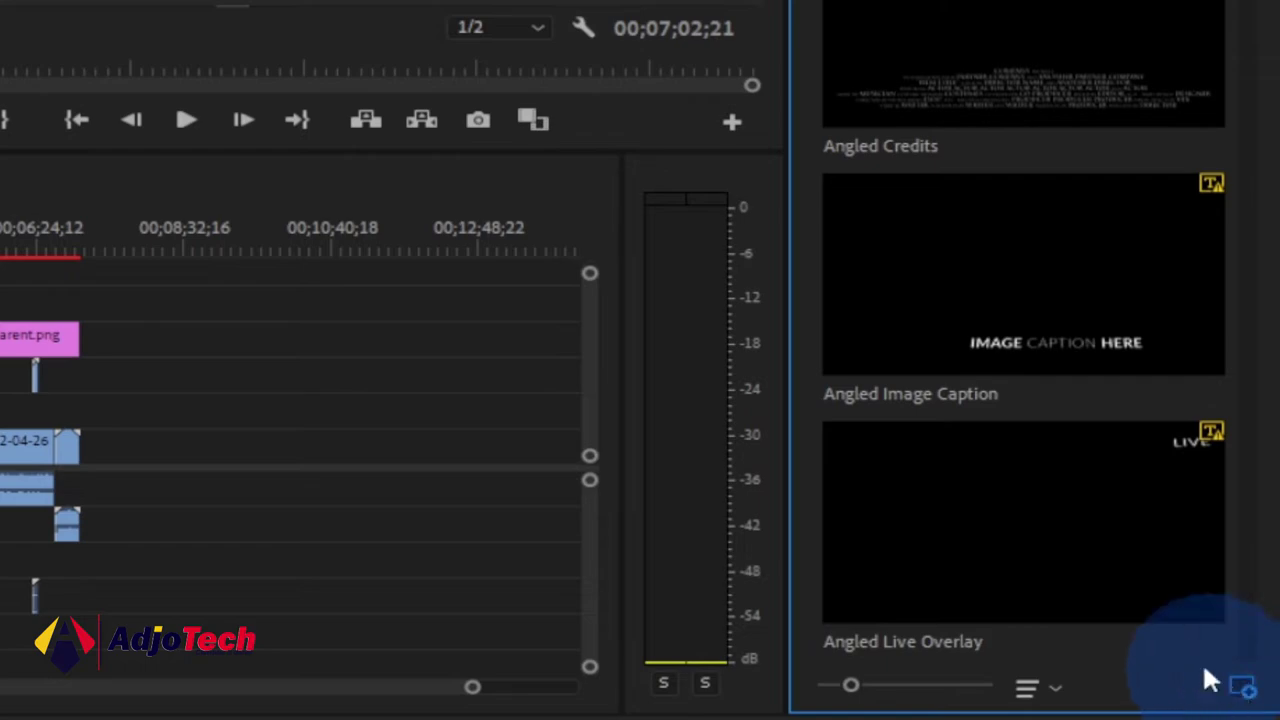
Install Text Preset 10 from the presets folder as a Motion Graphics template.
{"action": "left_click", "coordinate": [388, 47]}
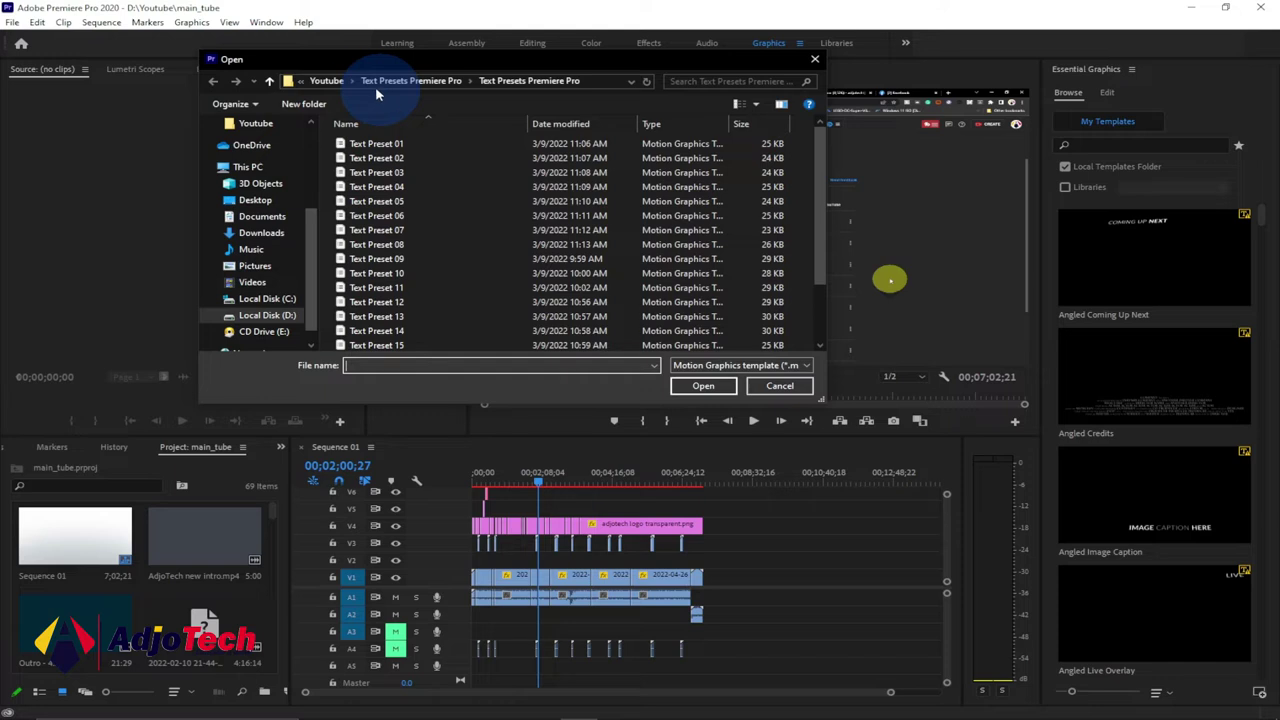
{"action": "left_click", "coordinate": [390, 277]}
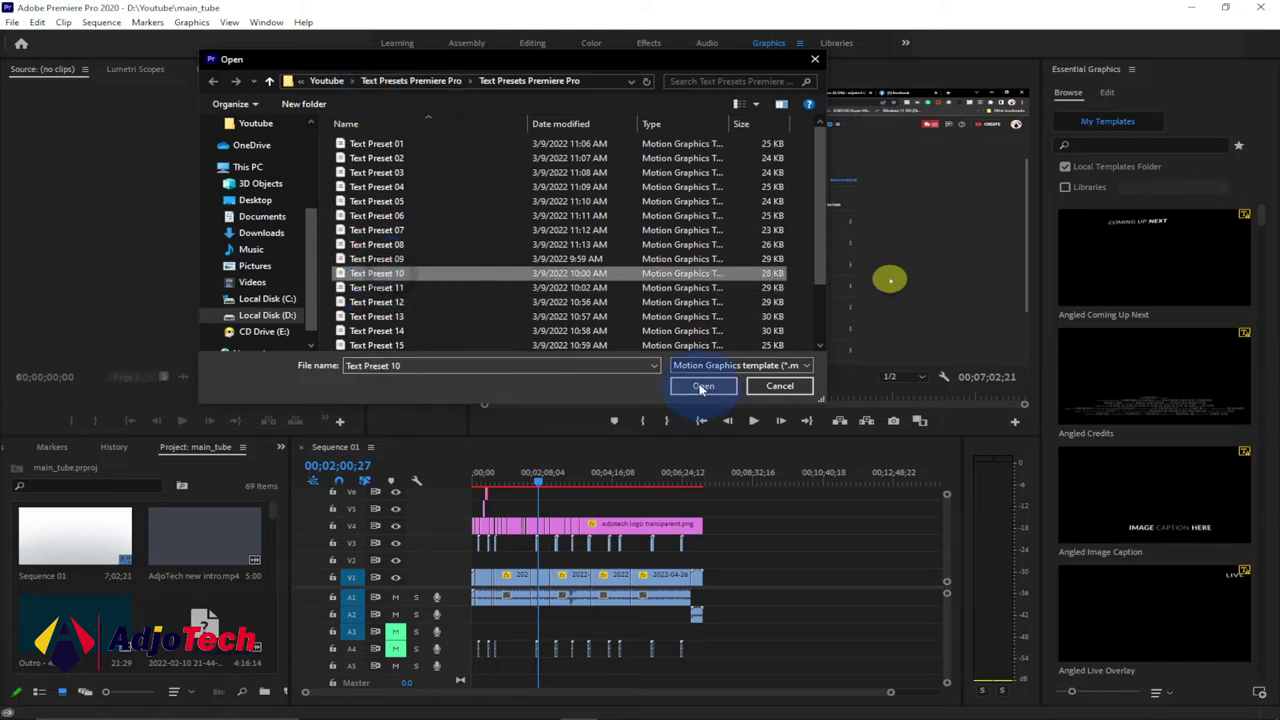
{"action": "left_click", "coordinate": [702, 387]}
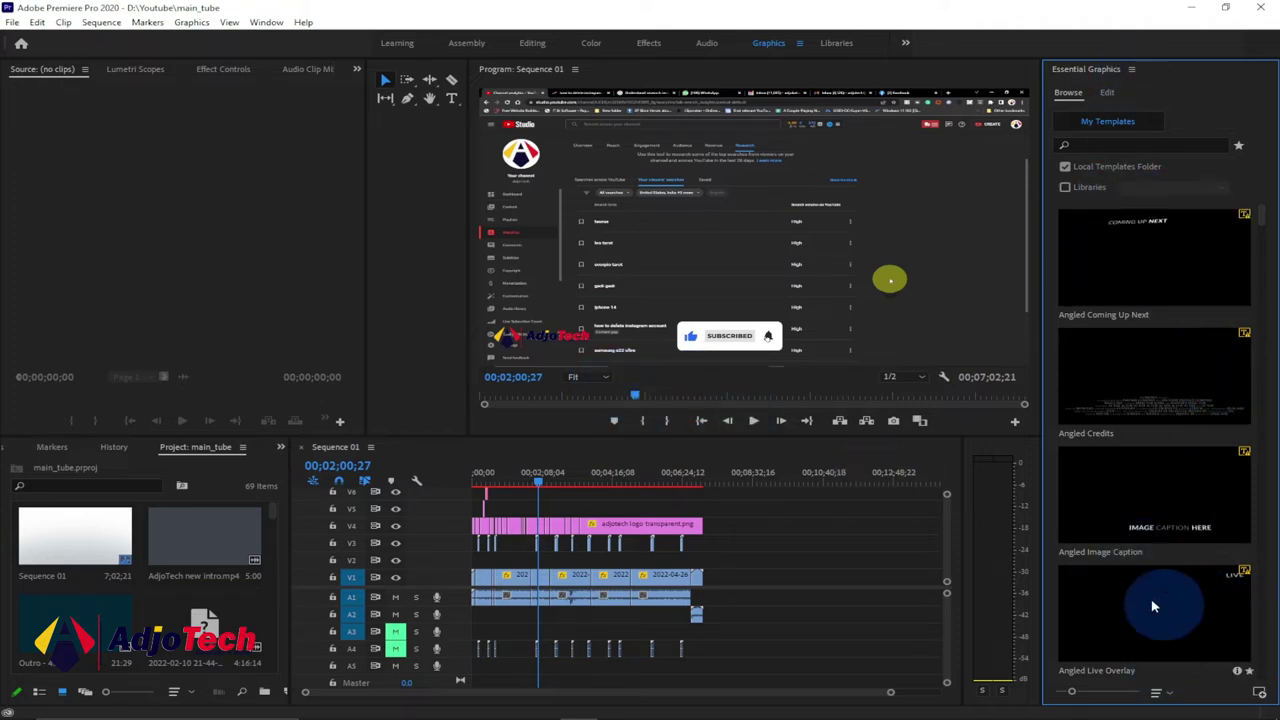
Search the Essential Graphics templates for 'text preset'.
{"action": "left_click", "coordinate": [1108, 145]}
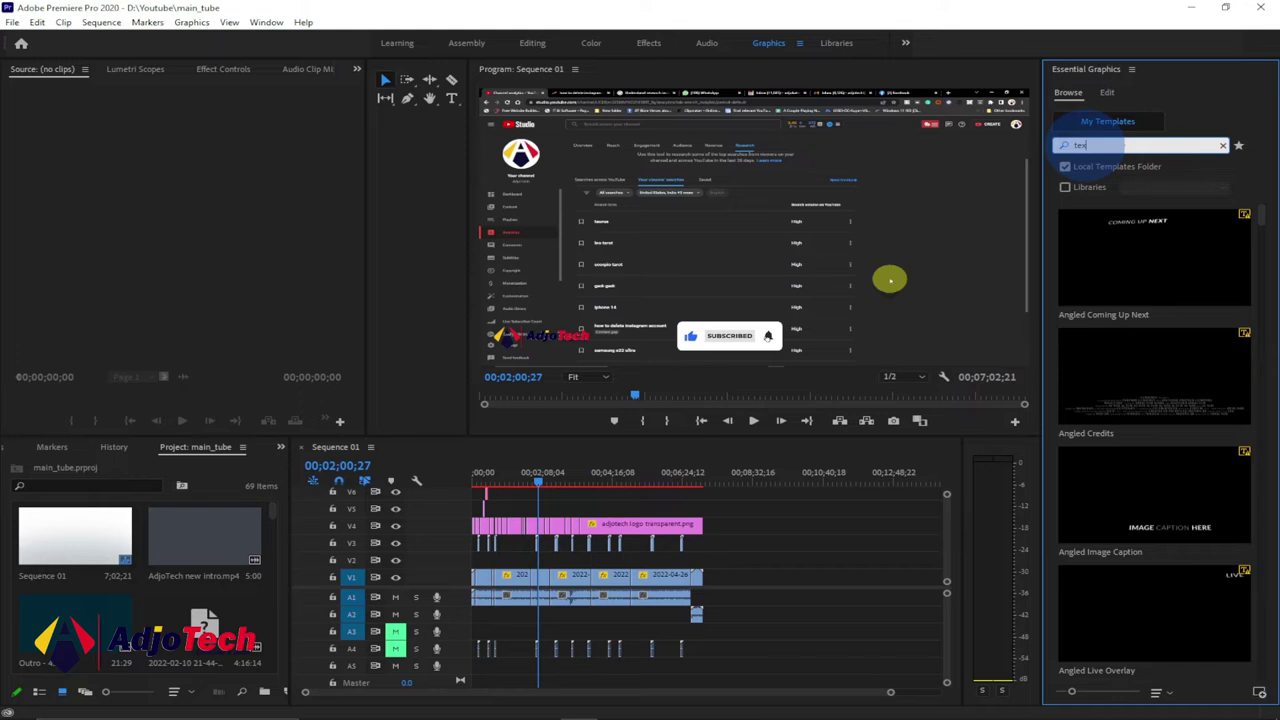
{"action": "left_click", "coordinate": [1088, 162]}
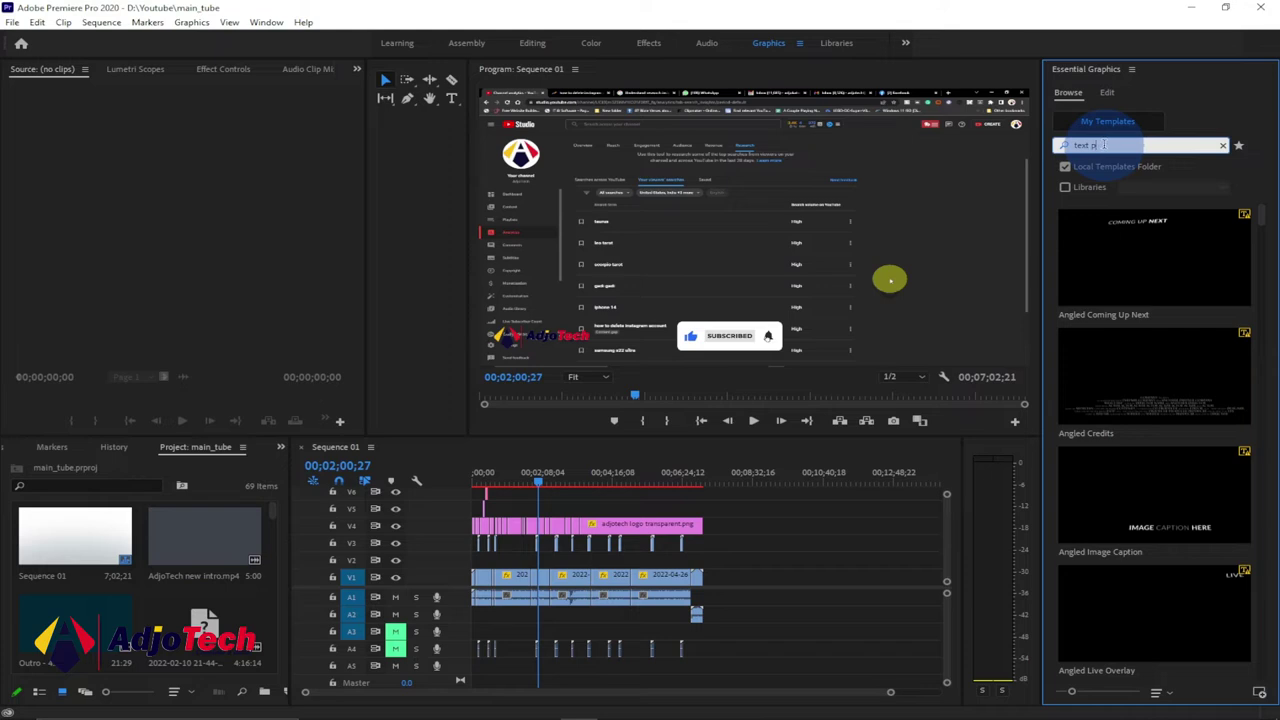
{"action": "type", "text": "preset"}
{"action": "key", "text": "Return"}
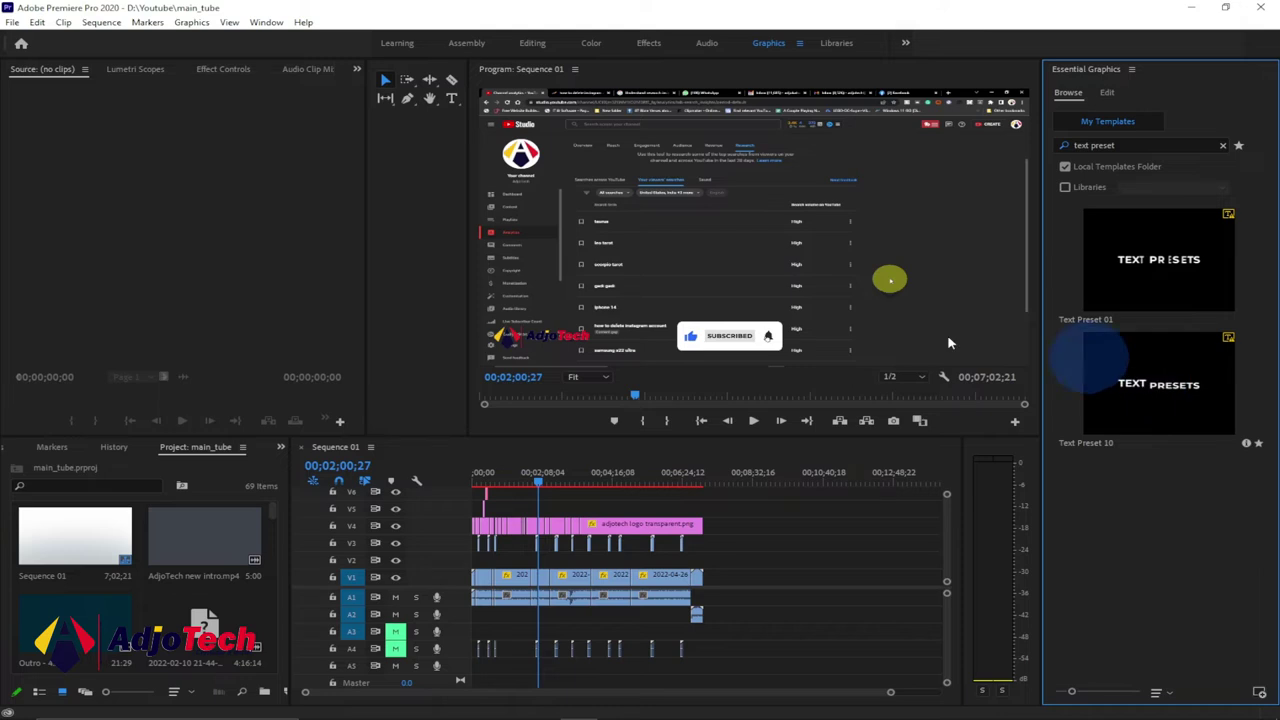
Place Text Preset 10 at the playhead, dismiss font warnings, preview it, and select the clip.
{"action": "left_click_drag", "start_coordinate": [1114, 400], "coordinate": [548, 513]}
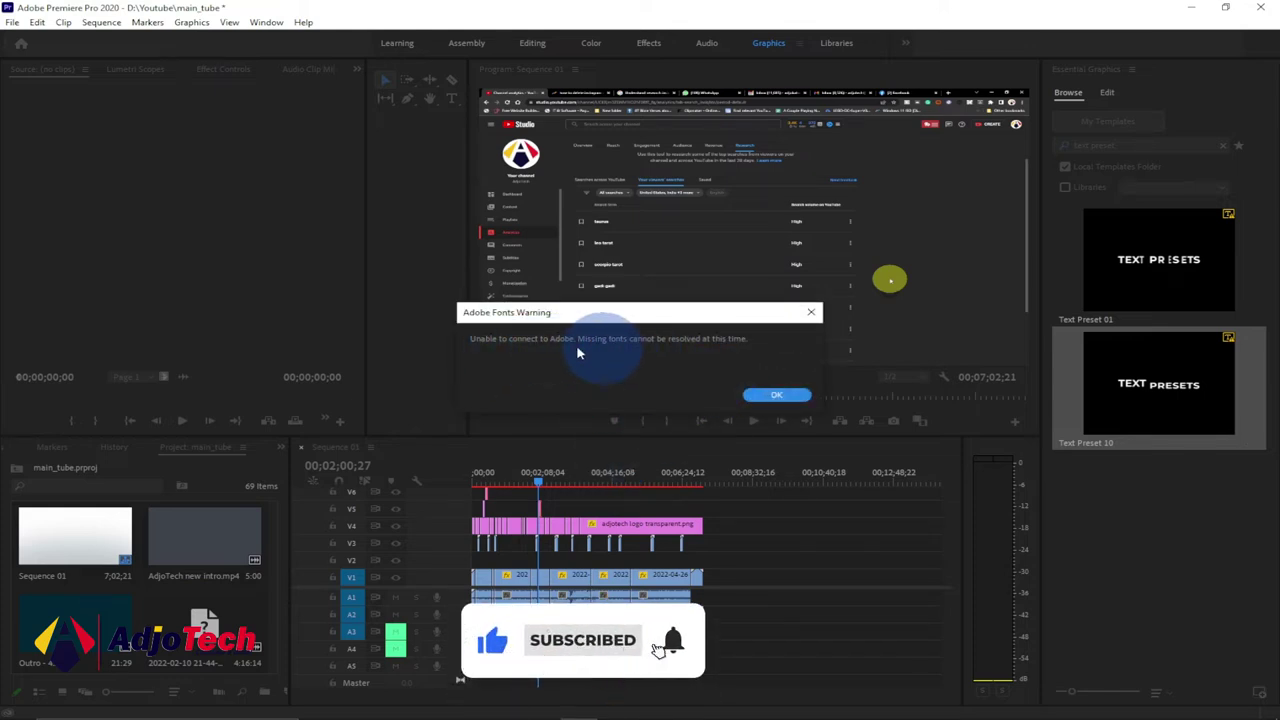
{"action": "left_click", "coordinate": [810, 312]}
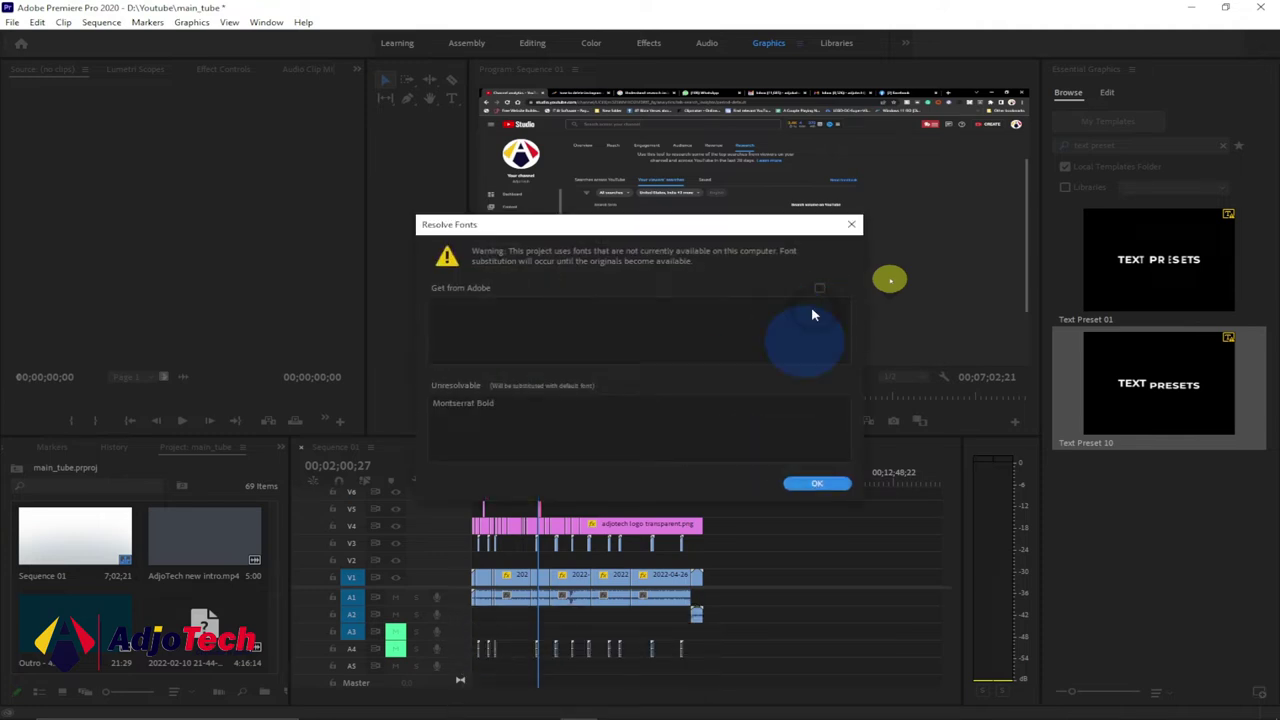
{"action": "left_click", "coordinate": [851, 224]}
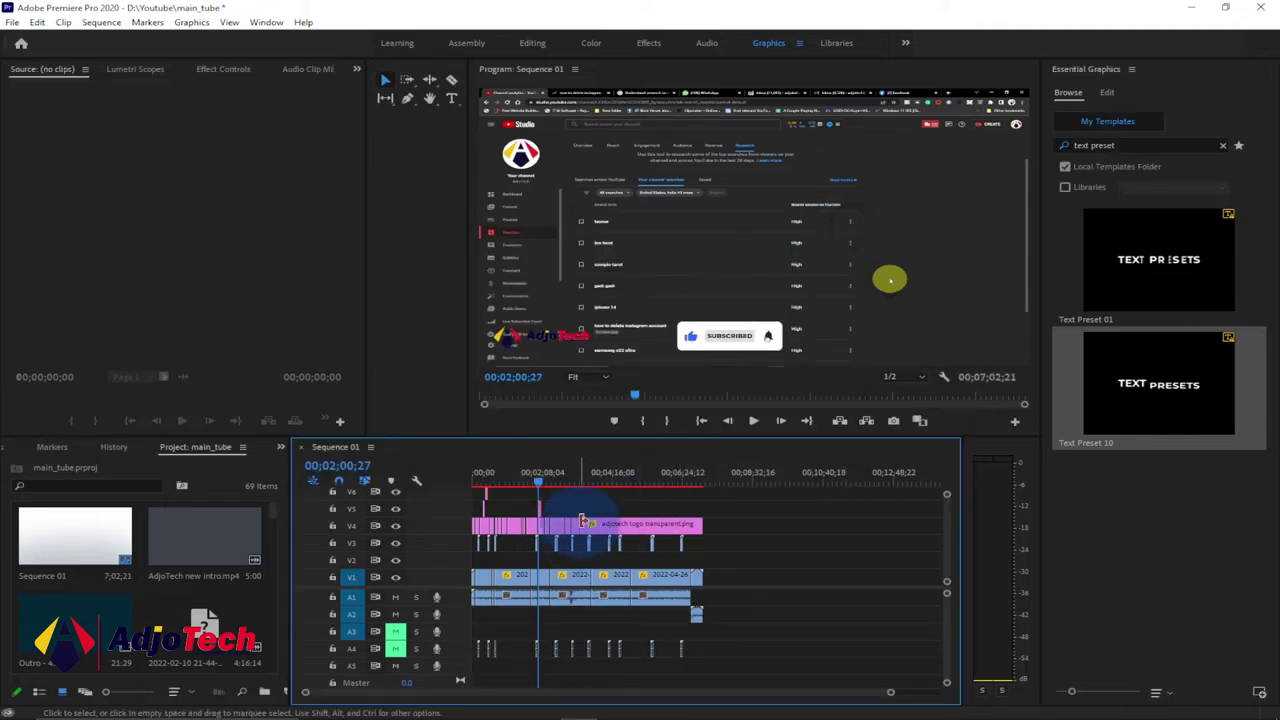
{"action": "left_click", "coordinate": [754, 421]}
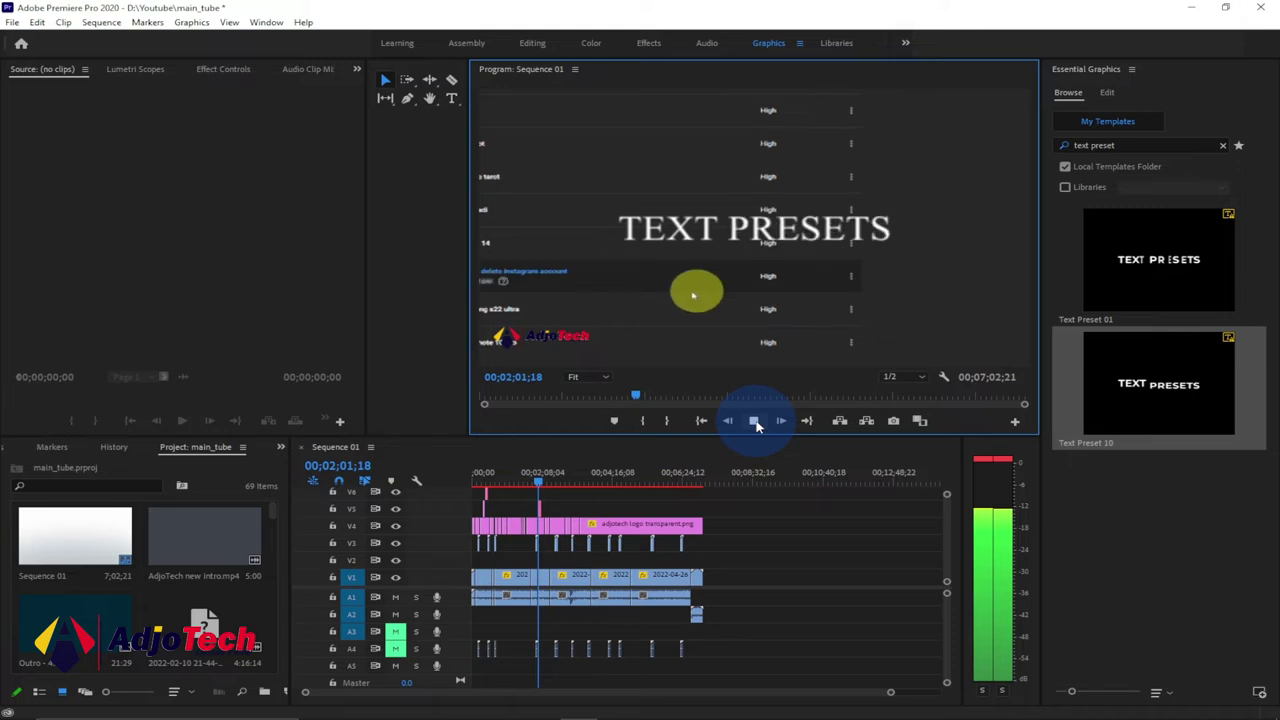
{"action": "left_click", "coordinate": [754, 421]}
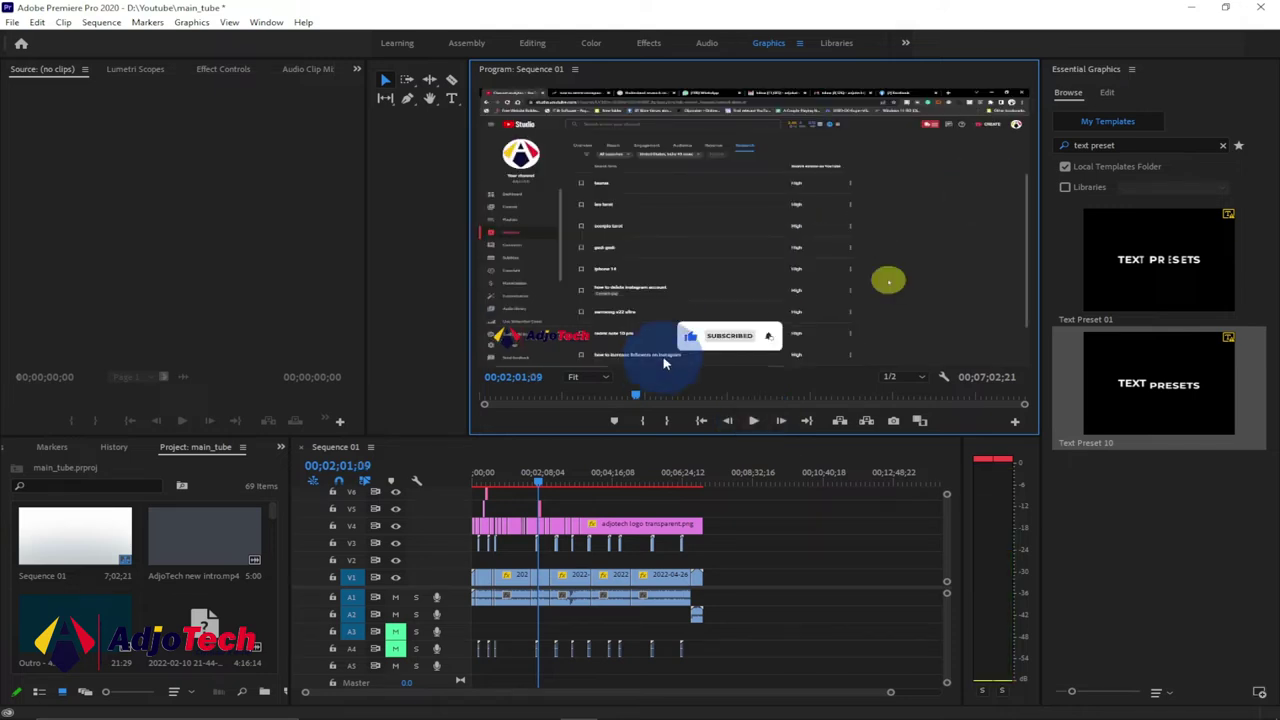
{"action": "left_click", "coordinate": [543, 514]}
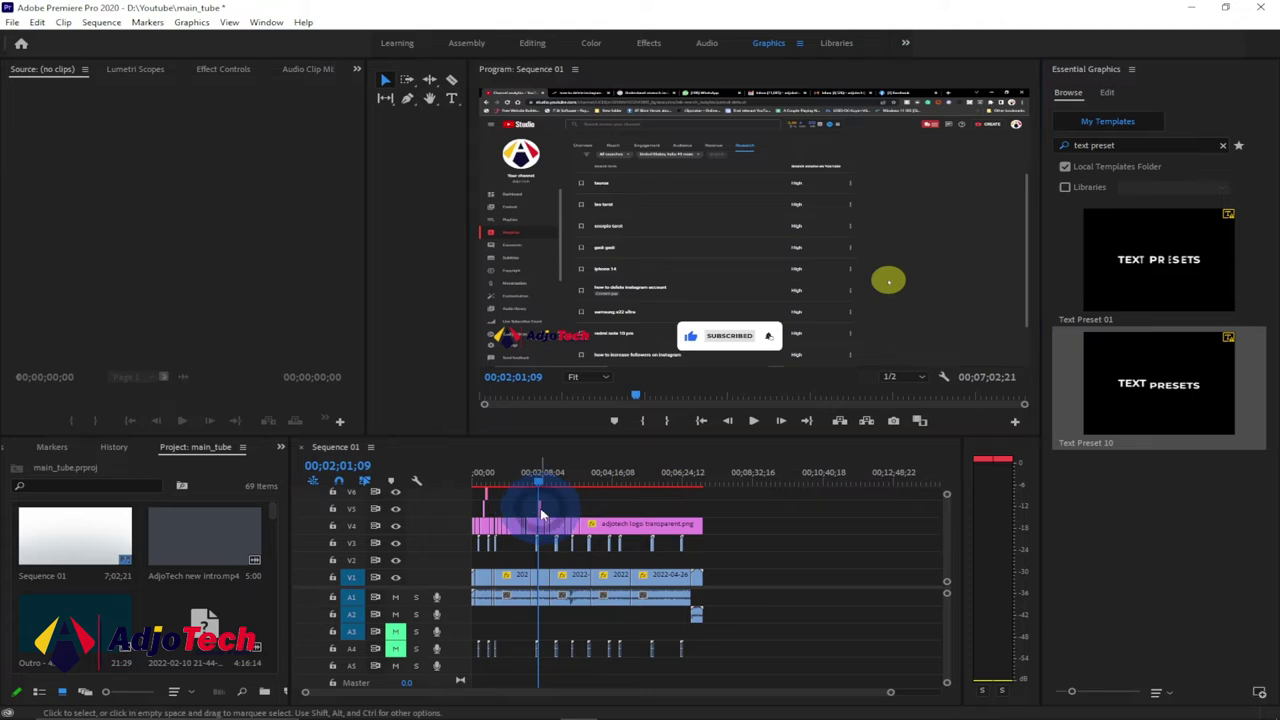
{"action": "left_click", "coordinate": [541, 513]}
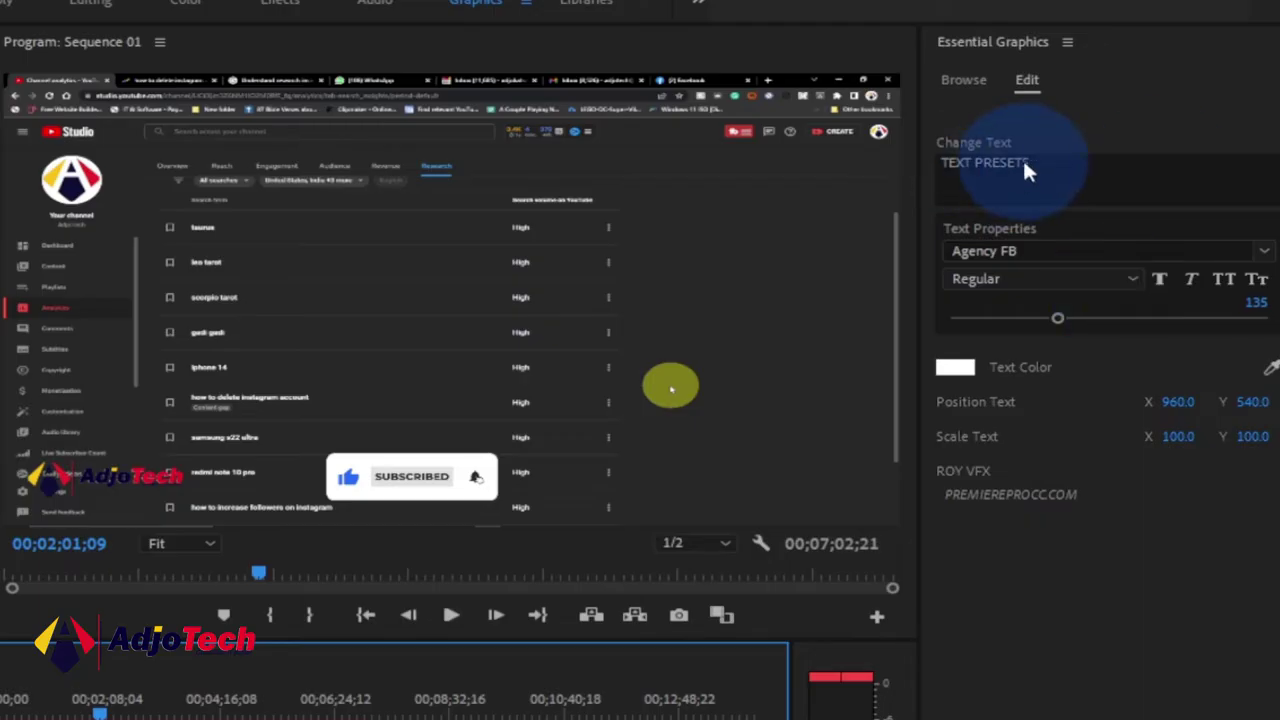
Retype the title as 'Timoty' in Berlin Sans FB Demi at size 166.
{"action": "left_click", "coordinate": [1000, 170]}
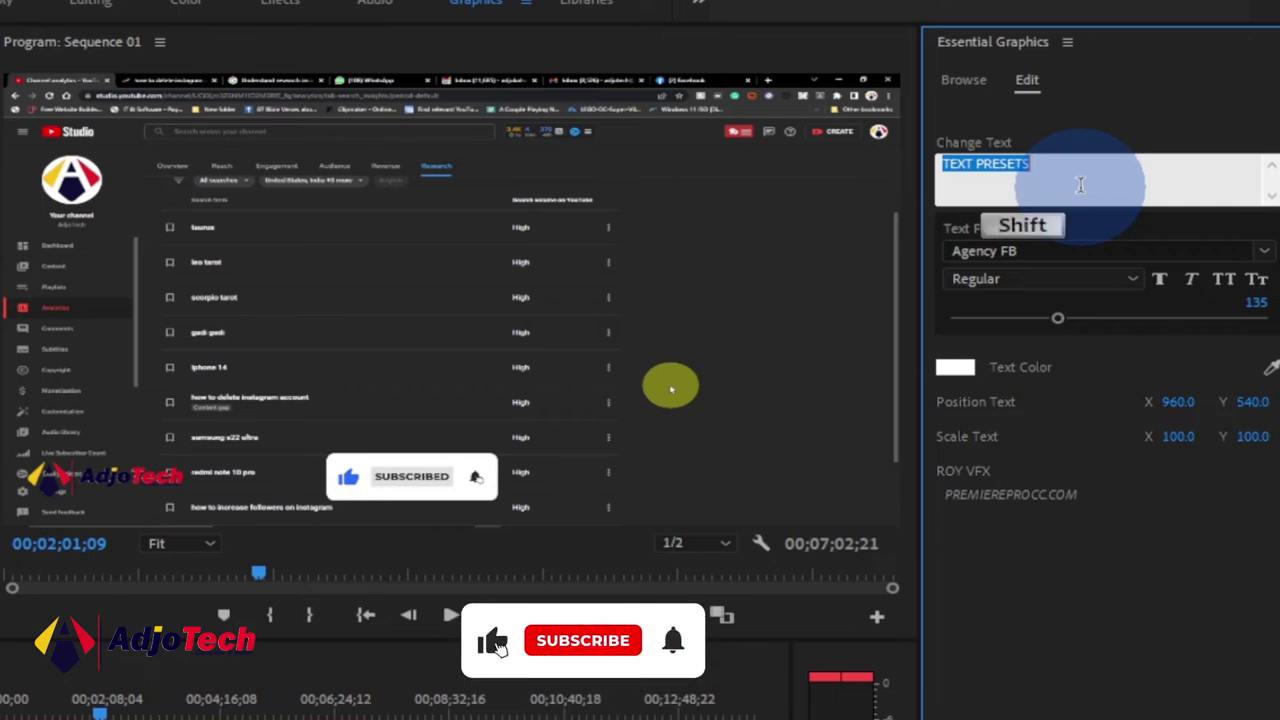
{"action": "type", "text": "Timoty"}
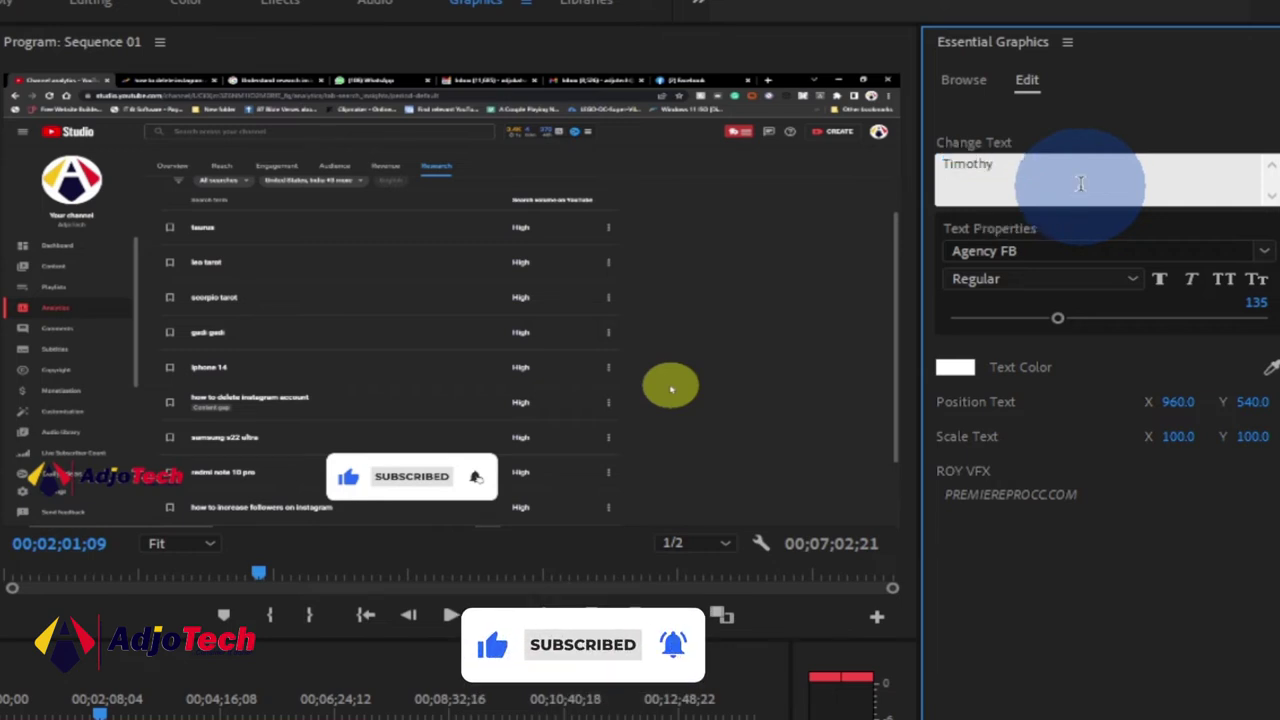
{"action": "left_click", "coordinate": [1045, 249]}
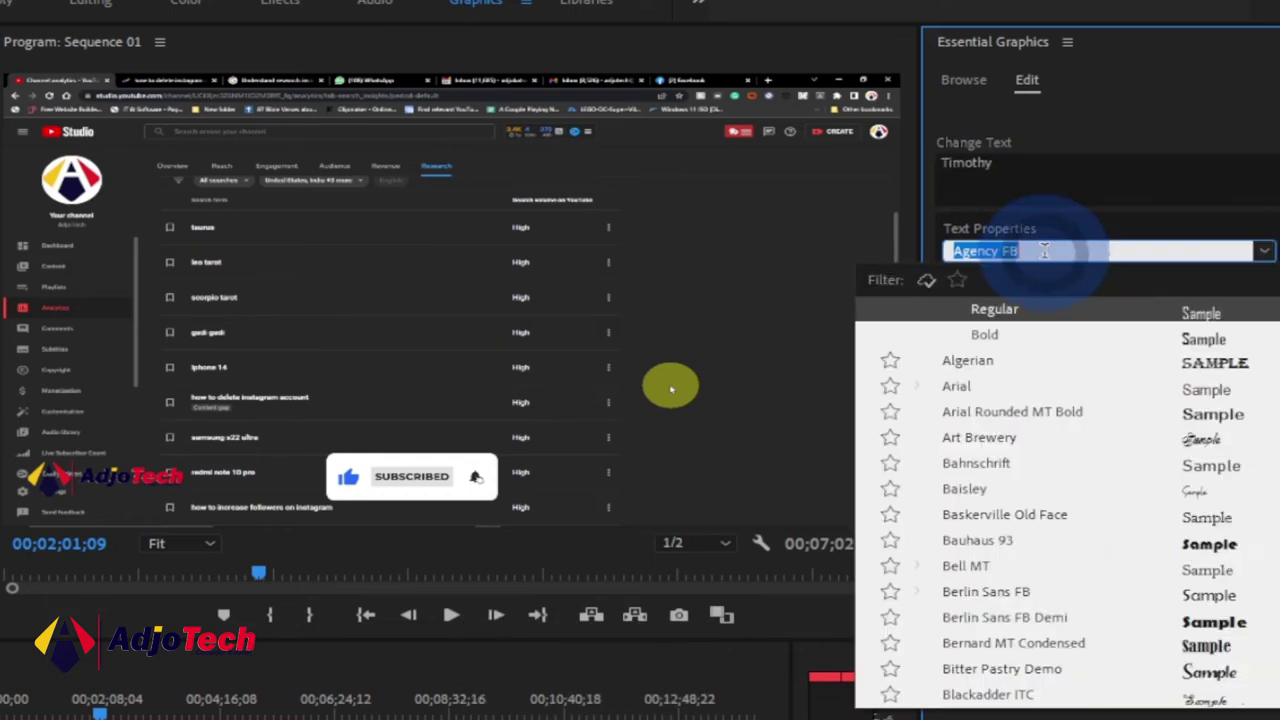
{"action": "left_click", "coordinate": [978, 618]}
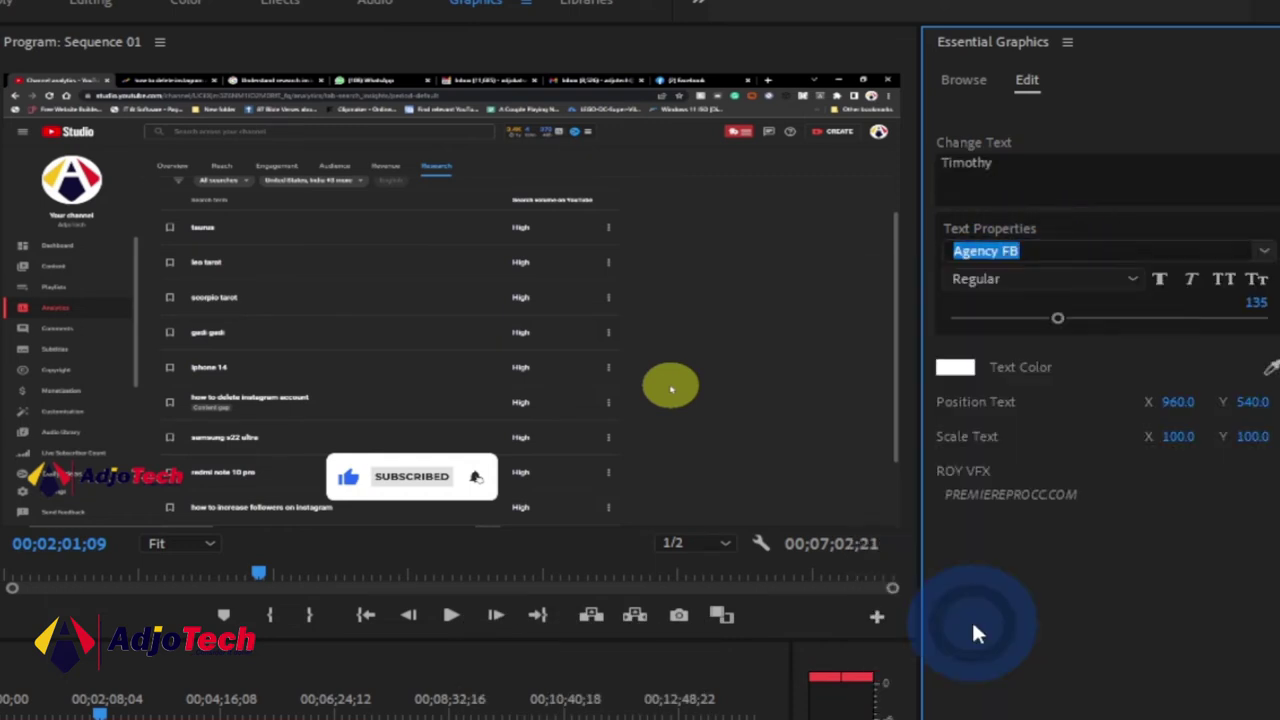
{"action": "left_click_drag", "start_coordinate": [1061, 315], "coordinate": [1083, 318]}
Stop playback at the title and raise its font size to 183.
{"action": "left_click", "coordinate": [103, 713]}
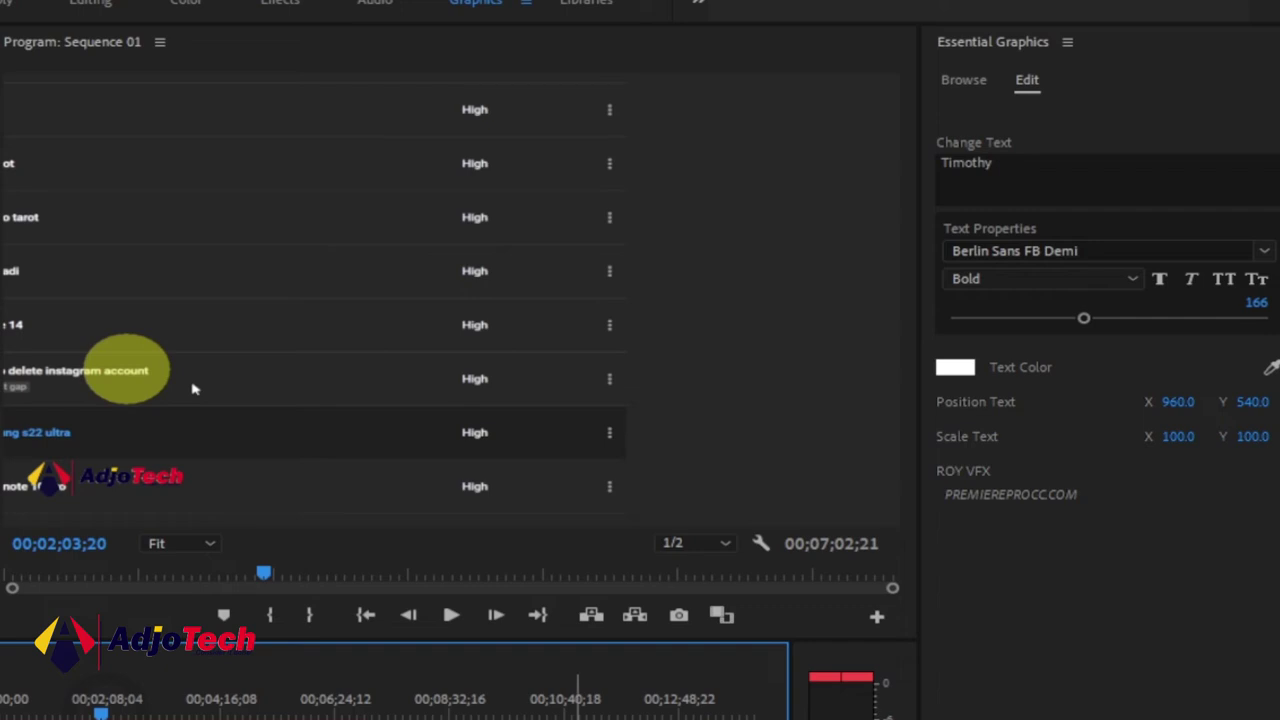
{"action": "left_click", "coordinate": [451, 615]}
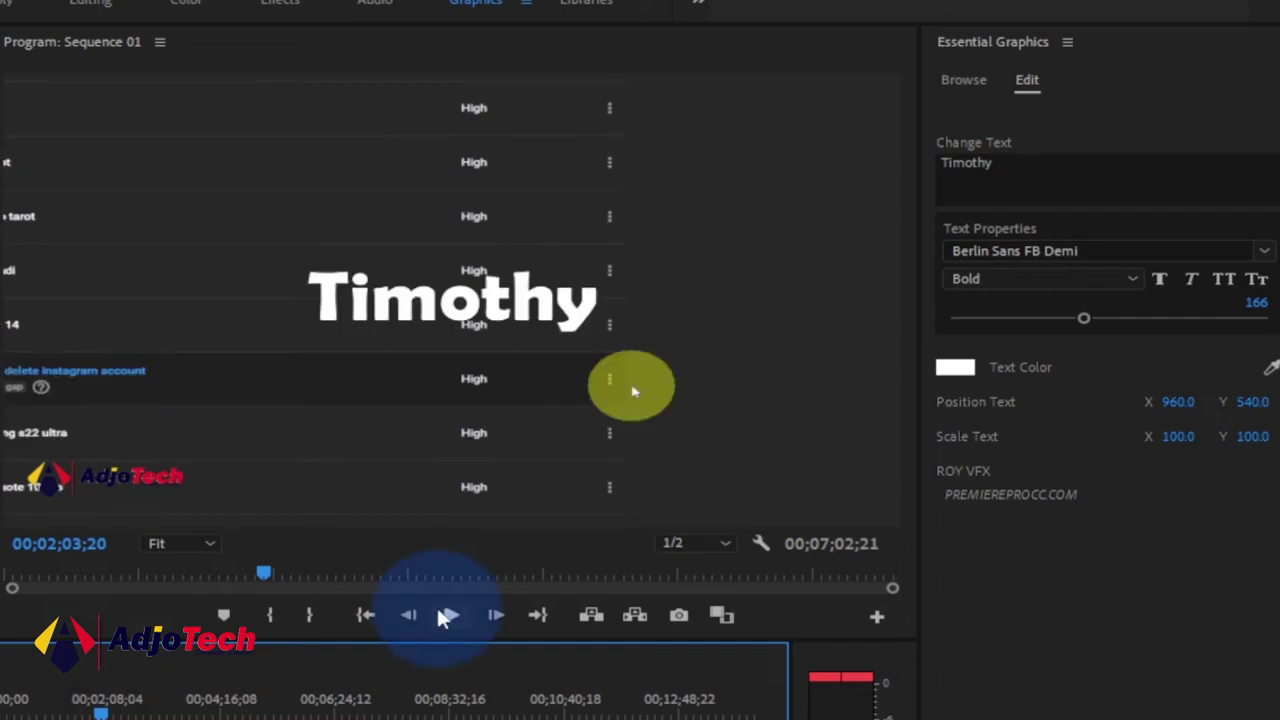
{"action": "left_click_drag", "start_coordinate": [1083, 317], "coordinate": [1186, 323]}
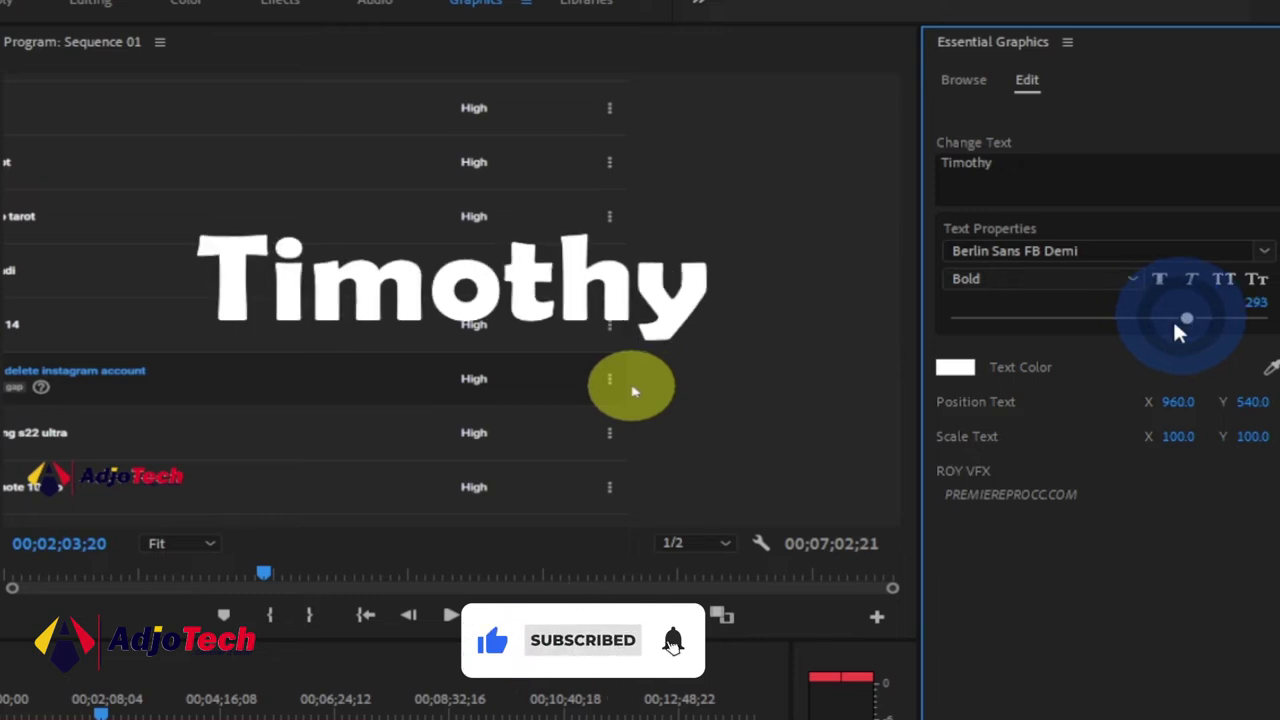
Make the 'Timothy' title text red and play the sequence to preview it.
{"action": "left_click", "coordinate": [957, 369]}
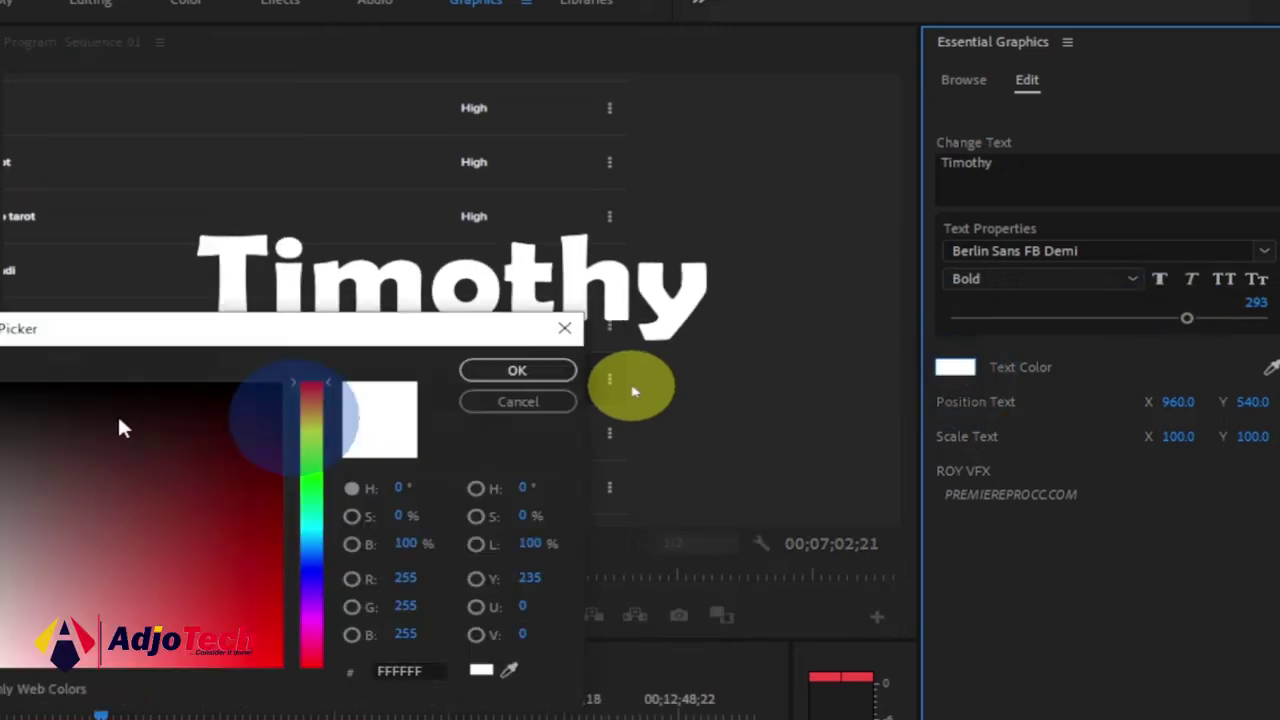
{"action": "left_click", "coordinate": [530, 370]}
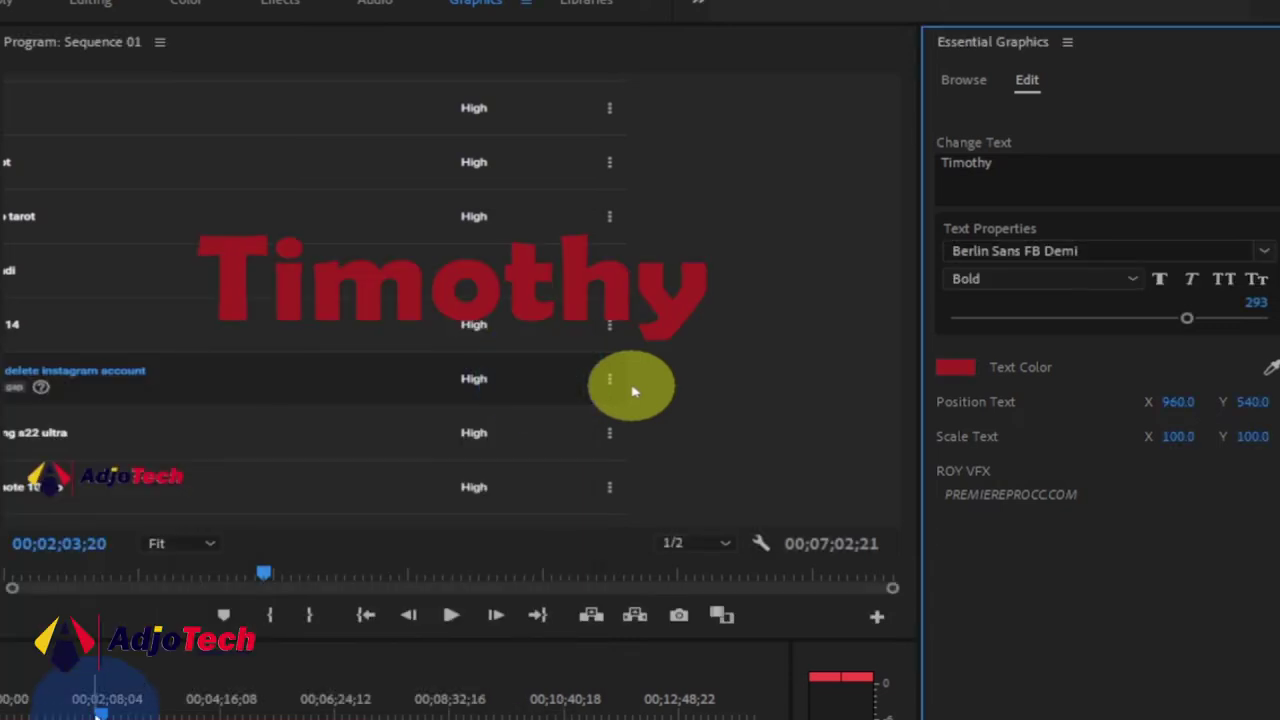
{"action": "left_click", "coordinate": [451, 615]}
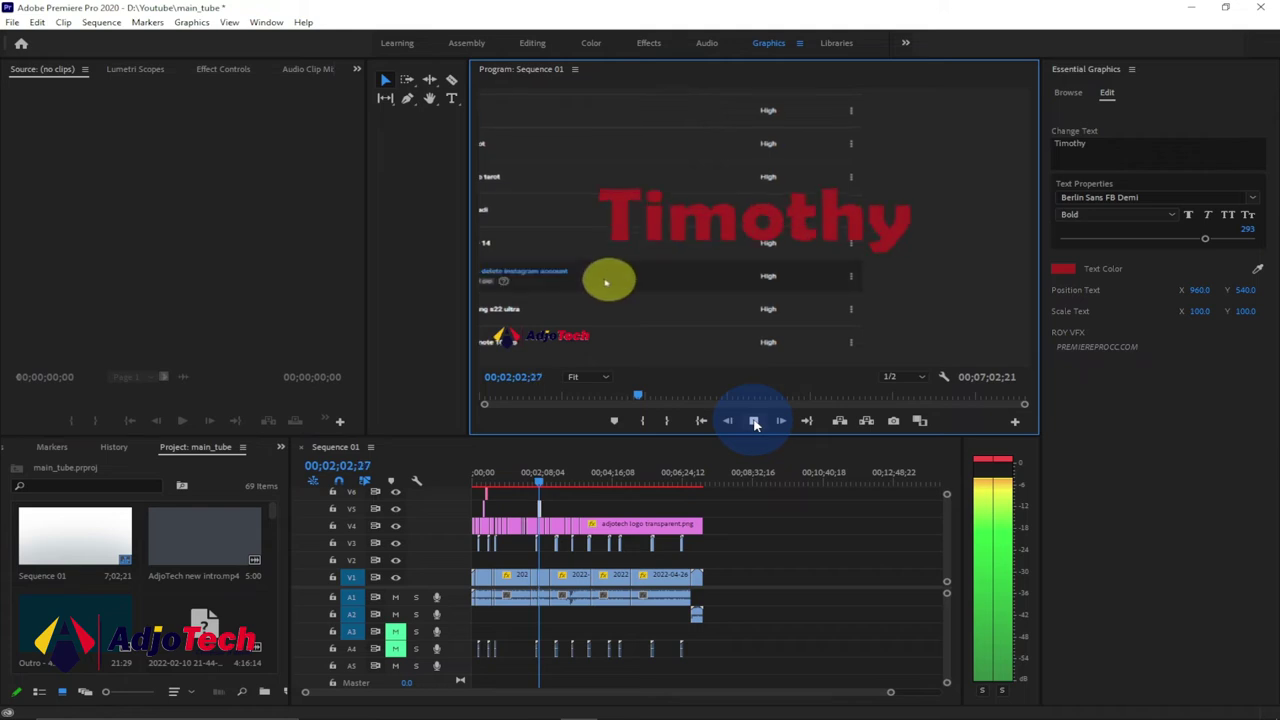
Stop playback and install Subscribe Button - 02 from the Subscribe Button MOGRT folder.
{"action": "left_click", "coordinate": [754, 421]}
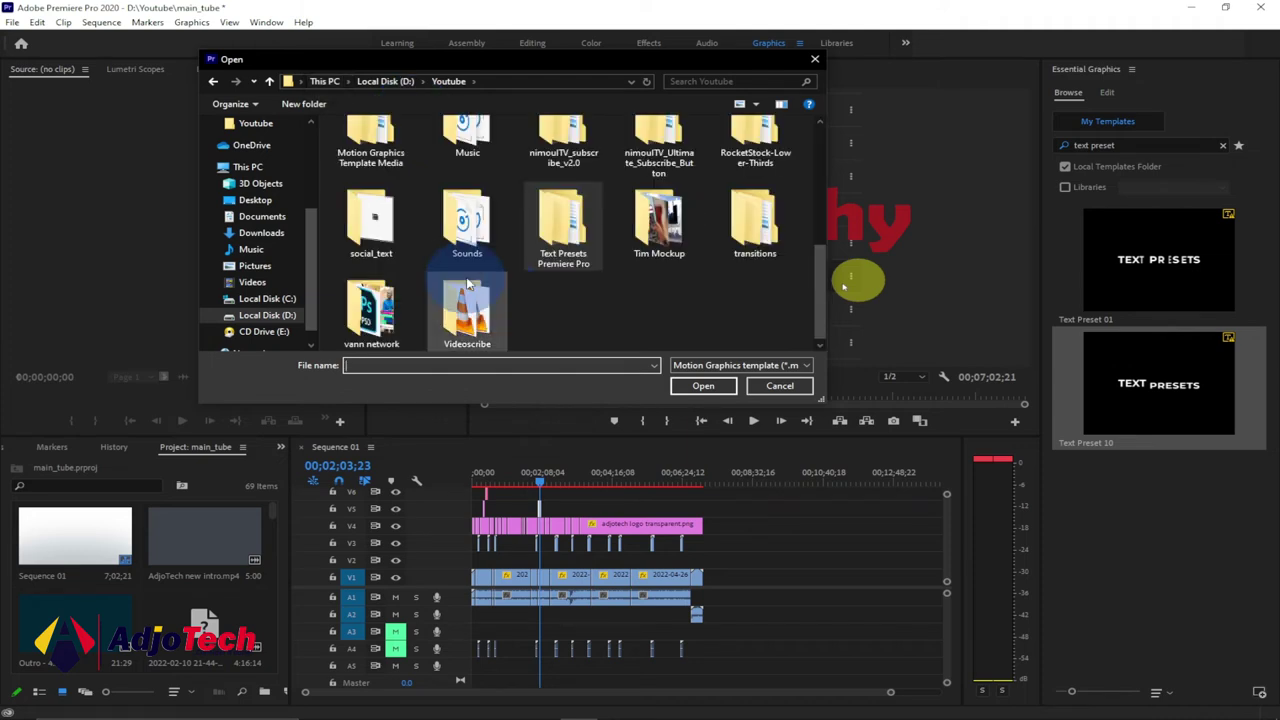
{"action": "double_click", "coordinate": [467, 285]}
{"action": "left_click", "coordinate": [412, 146]}
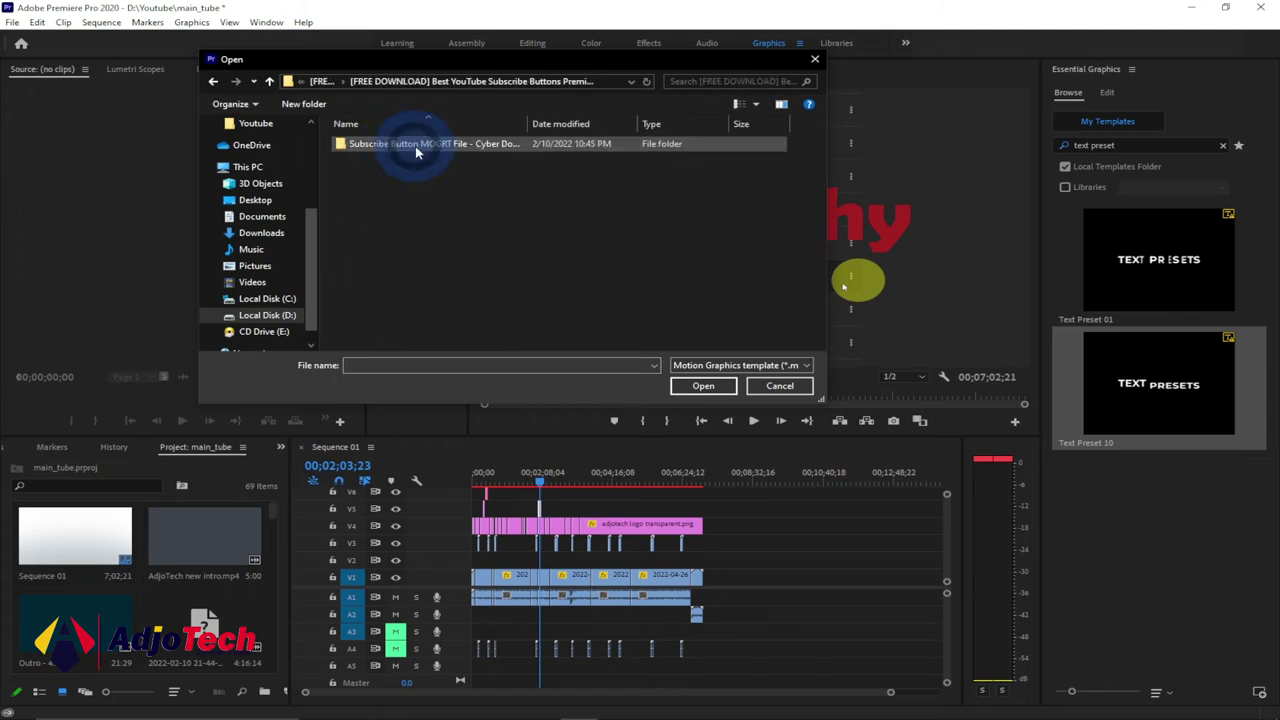
{"action": "double_click", "coordinate": [417, 147]}
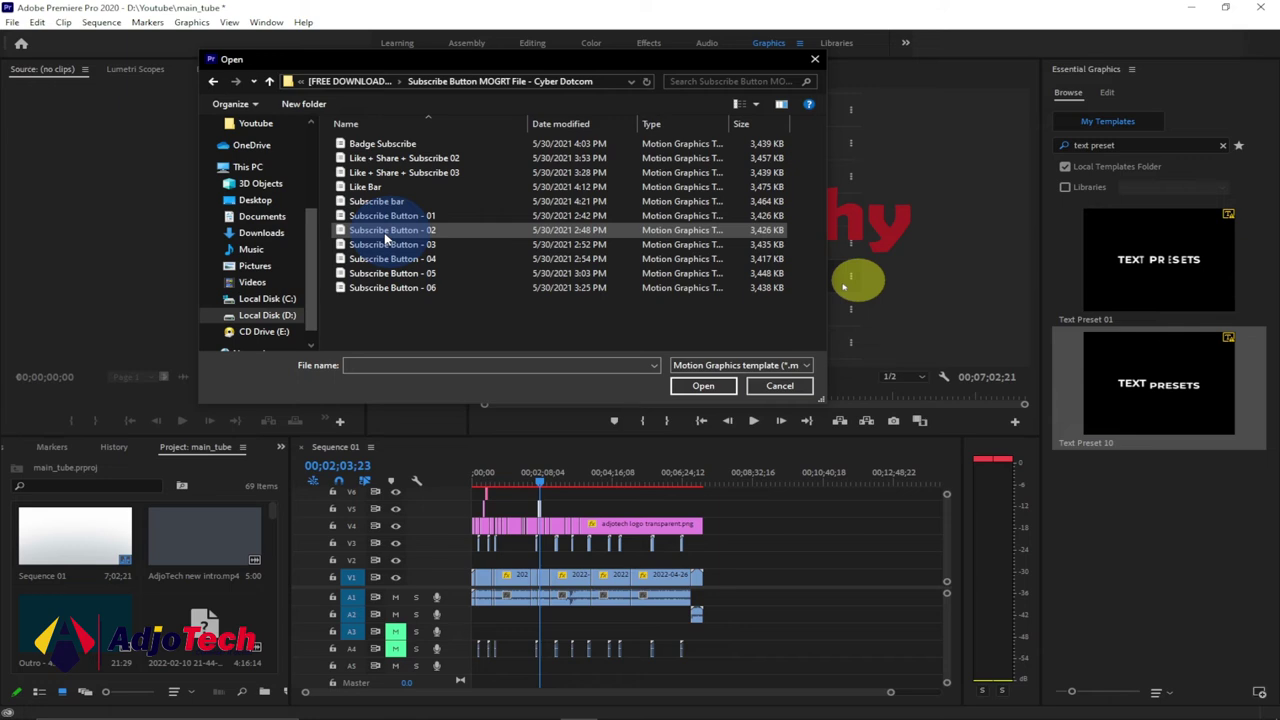
{"action": "left_click", "coordinate": [384, 232]}
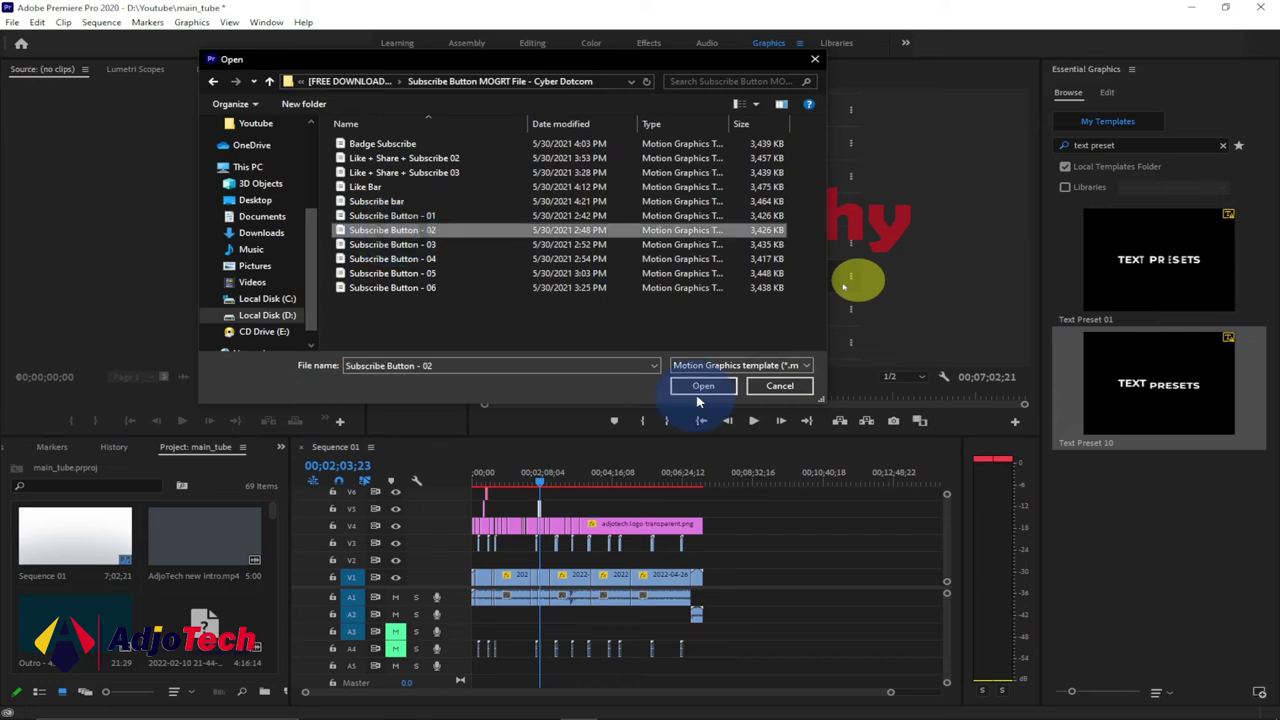
{"action": "left_click", "coordinate": [702, 386]}
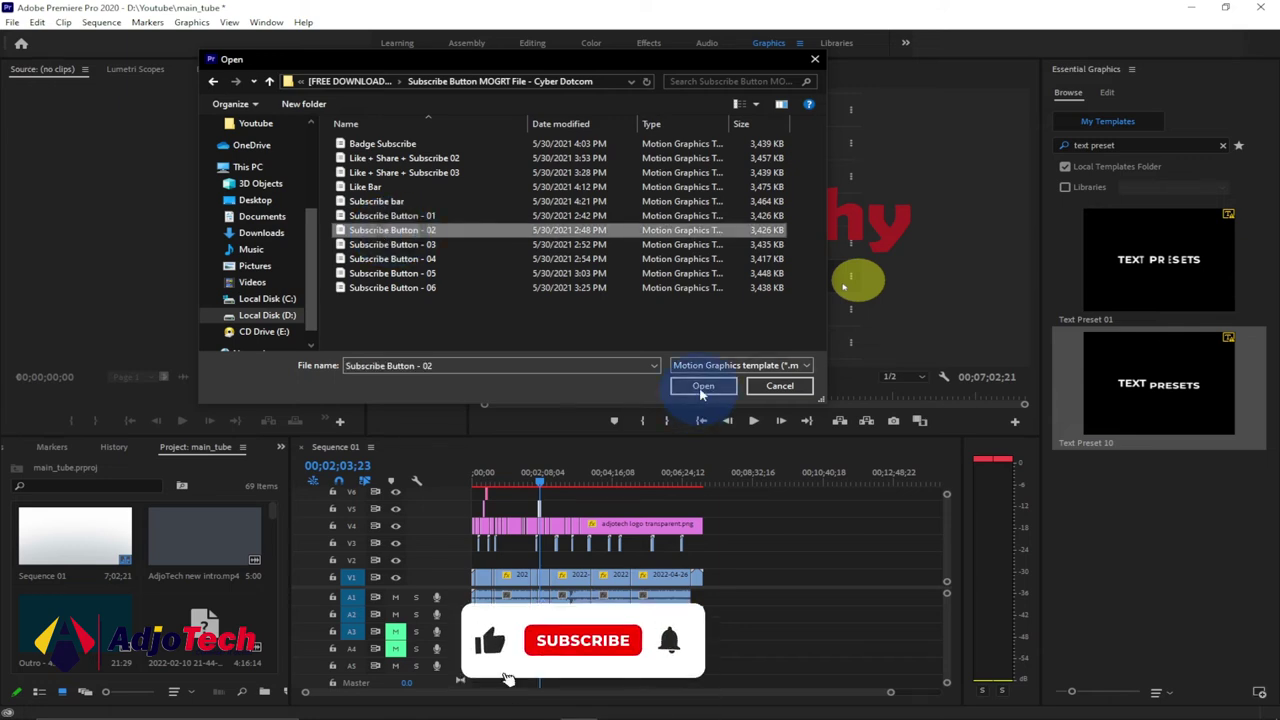
{"action": "left_click", "coordinate": [1126, 145]}
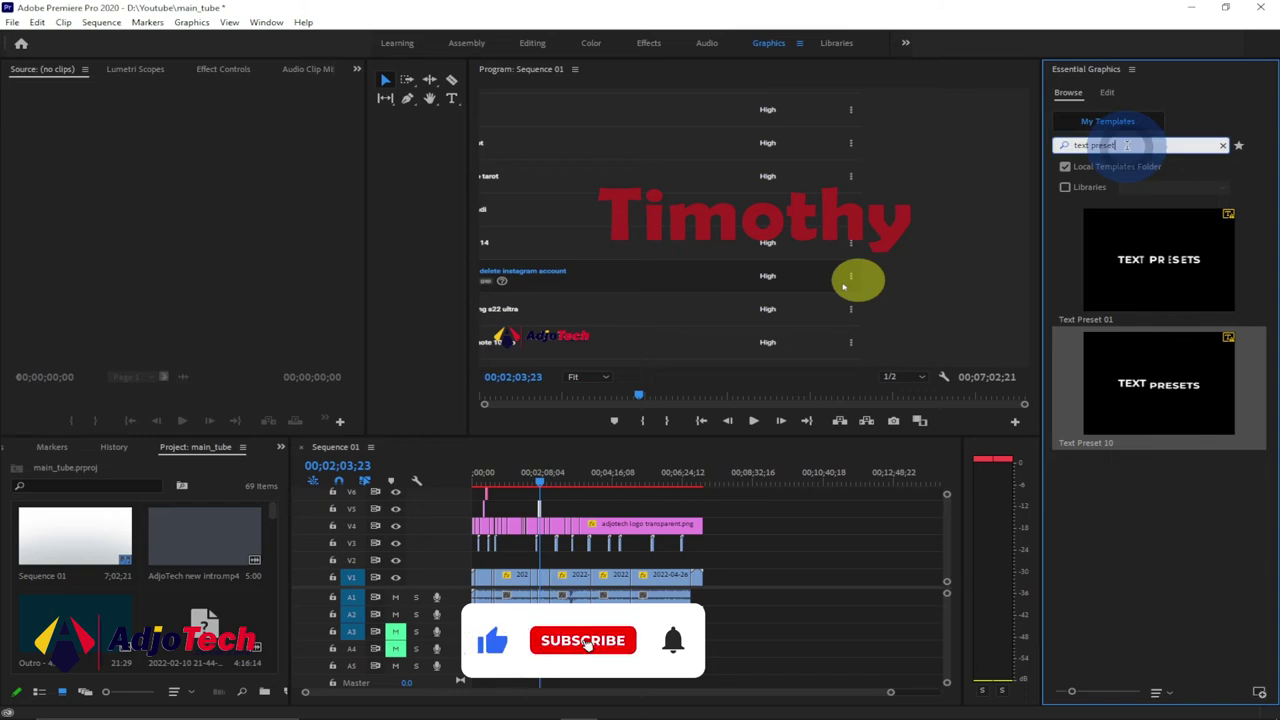
Search the templates for 'subscribe' and drag Subscribe Button - 02 onto Sequence 01.
{"action": "key", "text": "ctrl+a"}
{"action": "left_click", "coordinate": [1222, 145]}
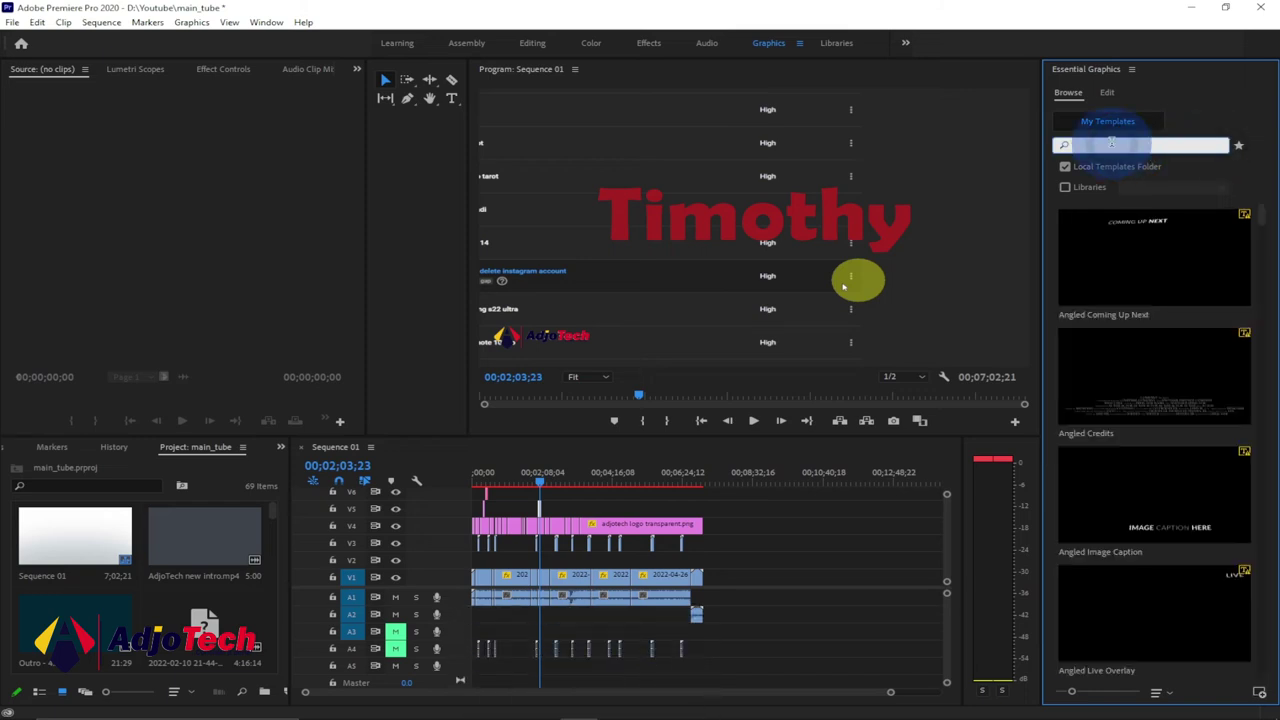
{"action": "type", "text": "subscri"}
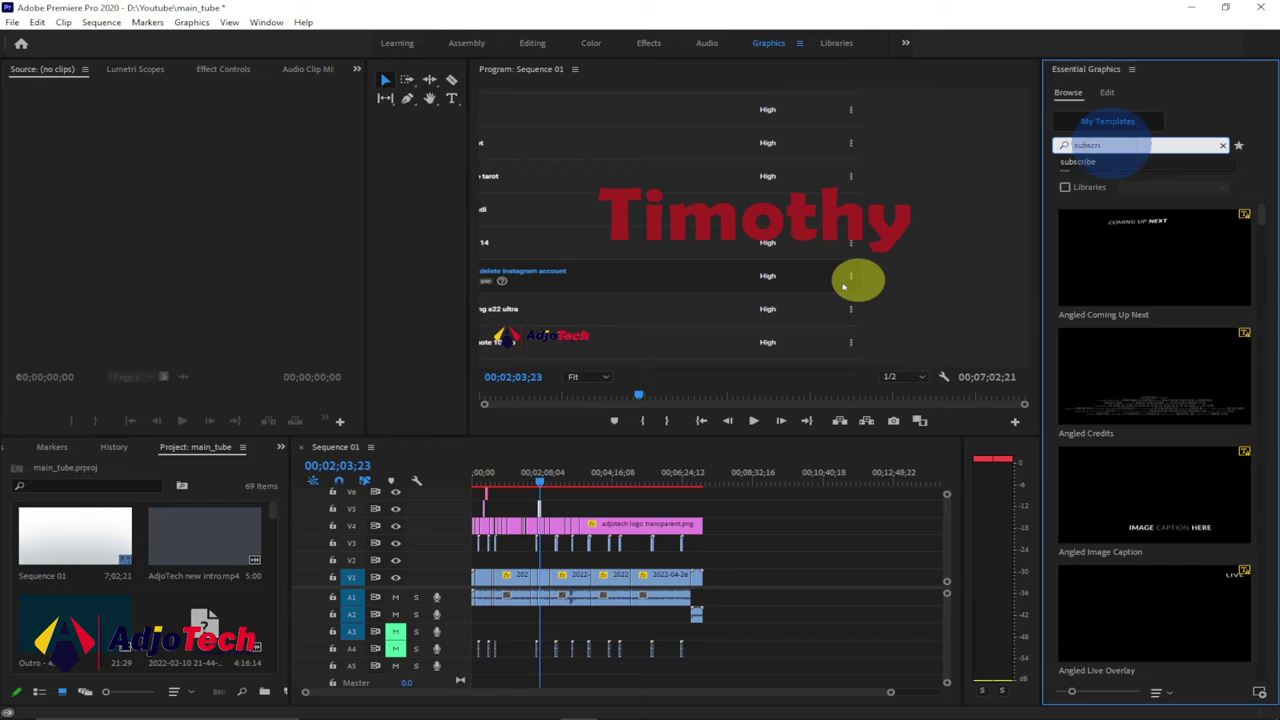
{"action": "left_click", "coordinate": [1094, 161]}
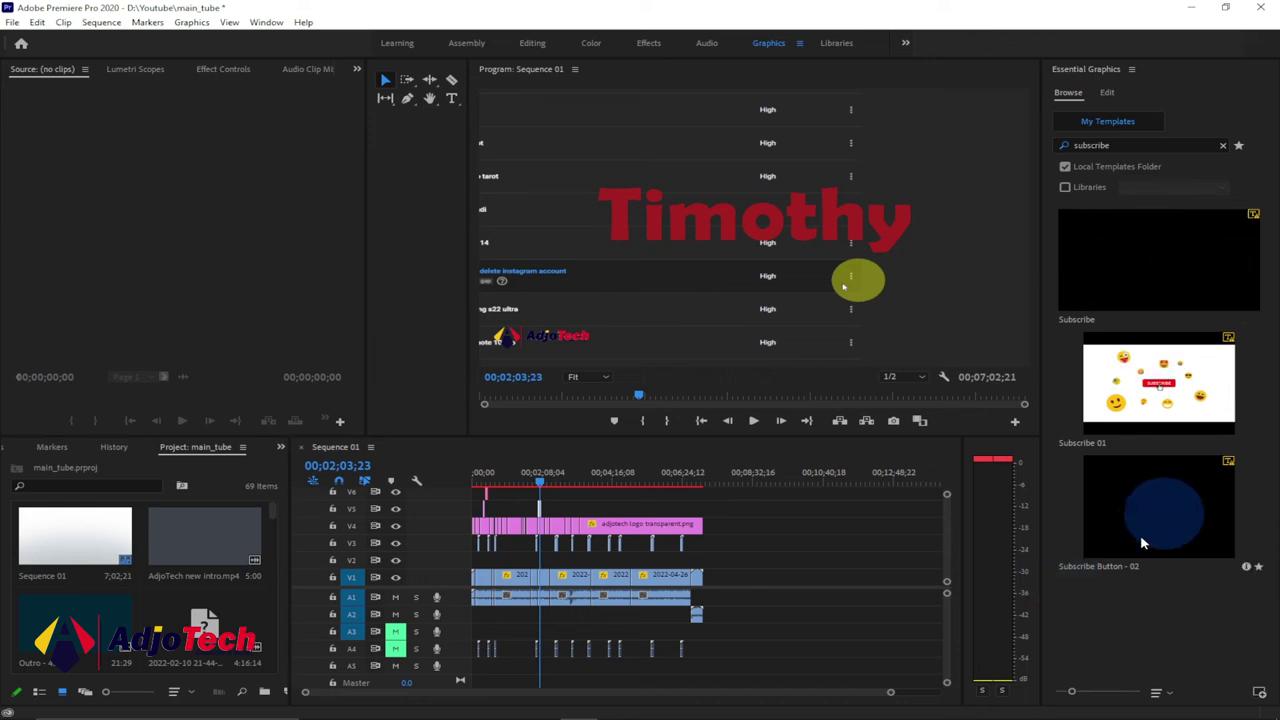
{"action": "left_click_drag", "start_coordinate": [1143, 543], "coordinate": [578, 490]}
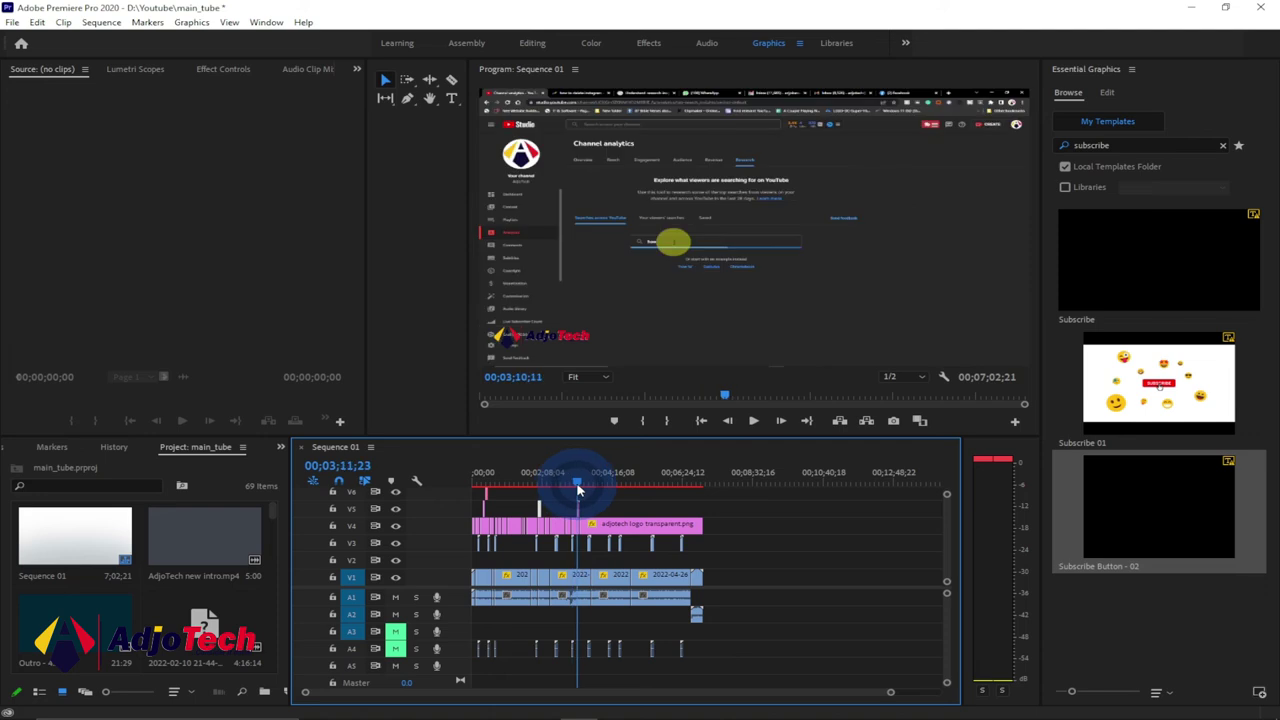
Preview the button's SUBSCRIBED animation at 00;03;15;20, then reduce the Timothy title's font size to 243.
{"action": "left_click", "coordinate": [753, 421]}
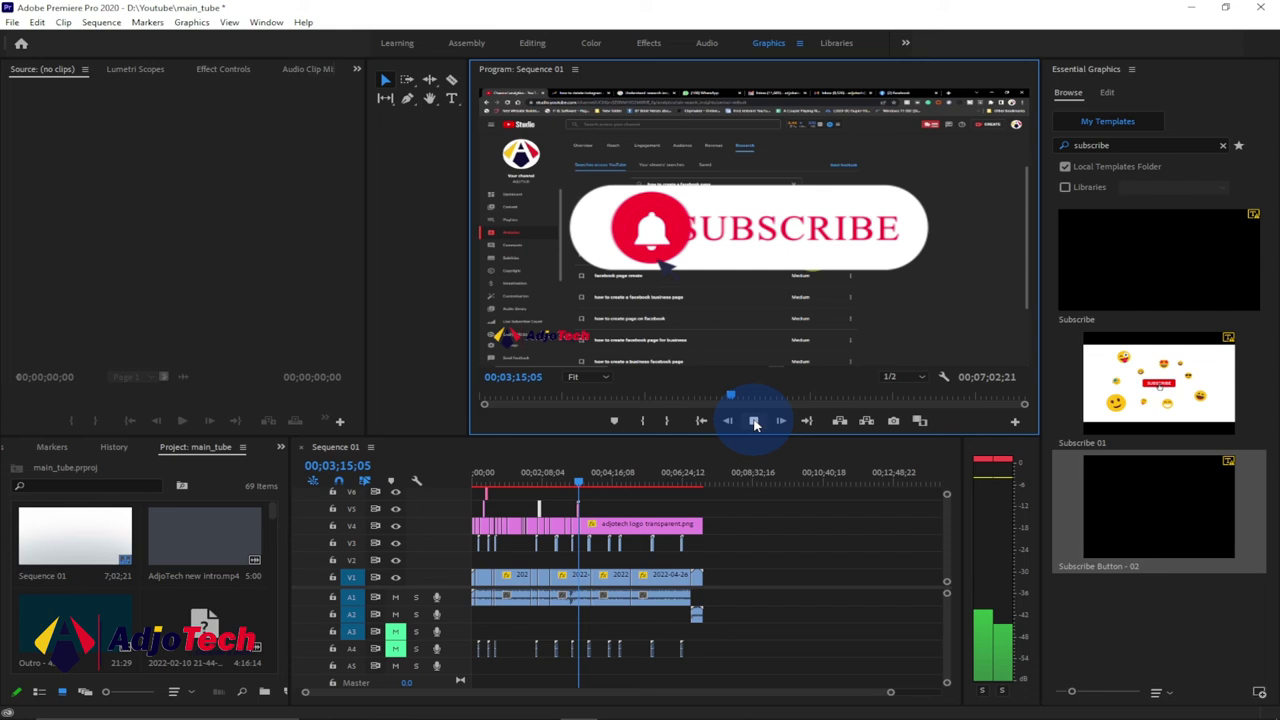
{"action": "left_click", "coordinate": [755, 422]}
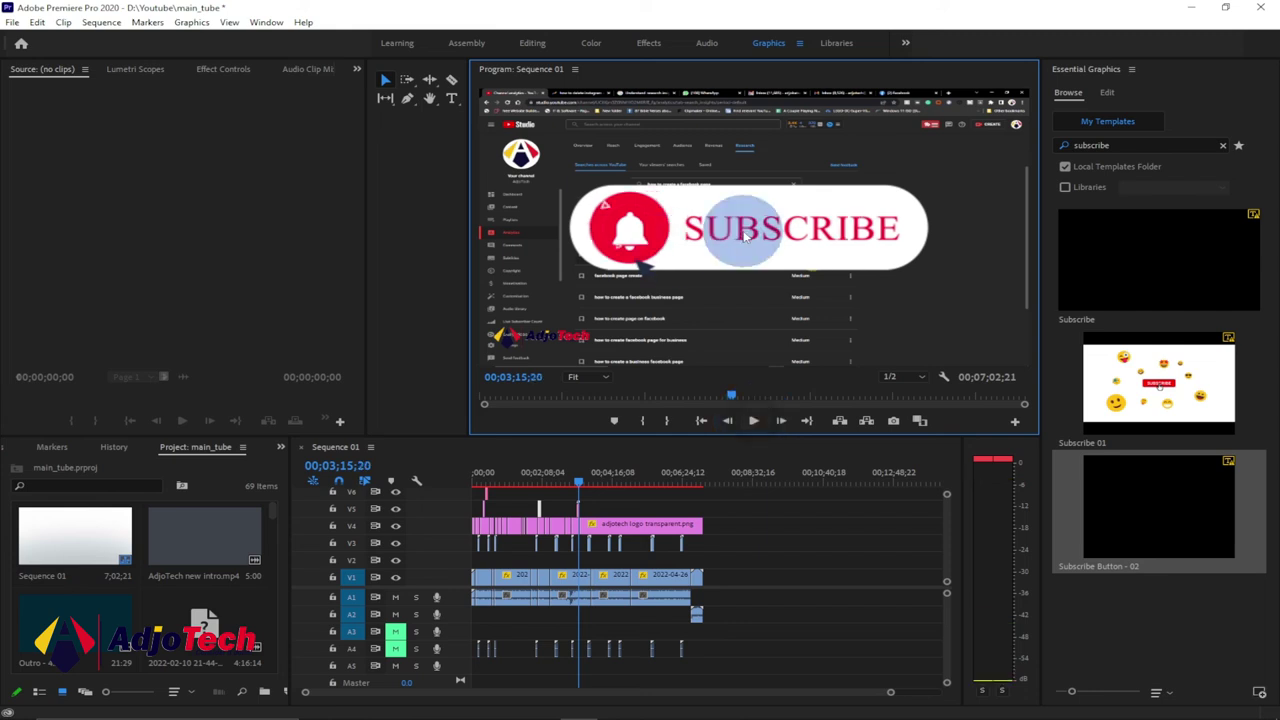
{"action": "left_click", "coordinate": [650, 457]}
{"action": "left_click_drag", "start_coordinate": [1214, 243], "coordinate": [1180, 242]}
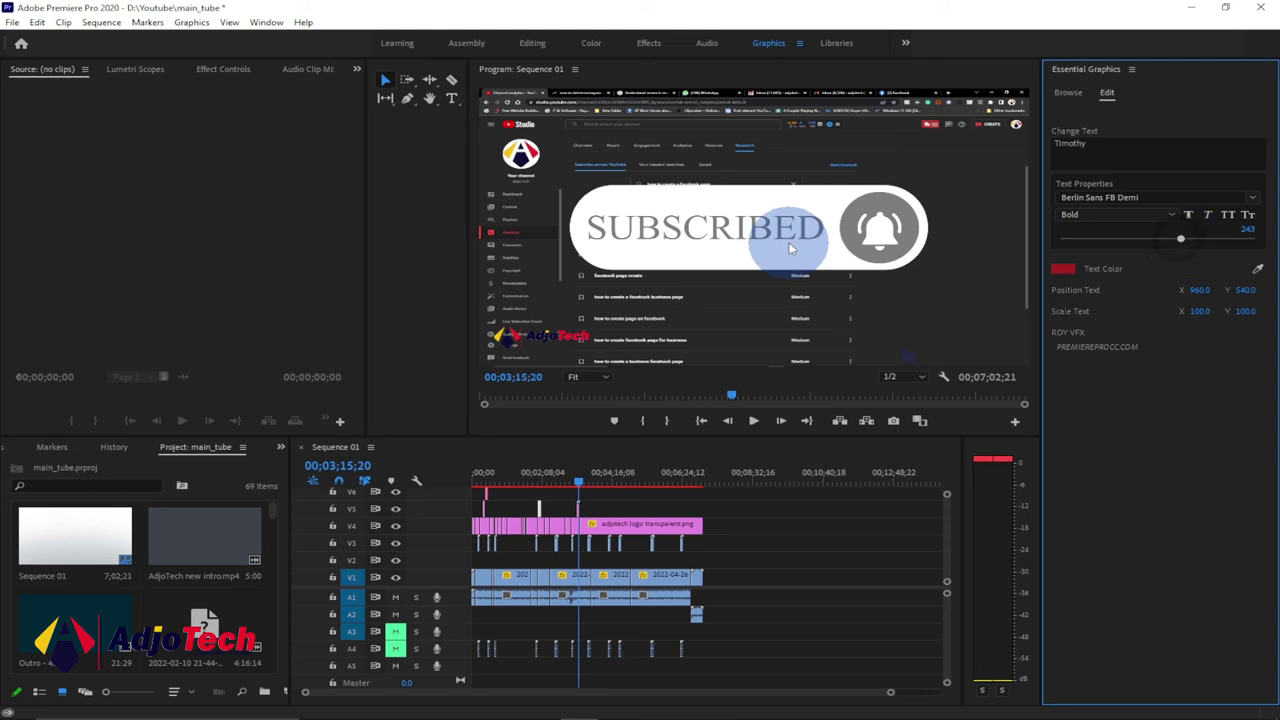
Inspect the subscribe button's SUBSCRIBE and SUBSCRIBED source texts, then return to the subscribe template results.
{"action": "left_click", "coordinate": [574, 530]}
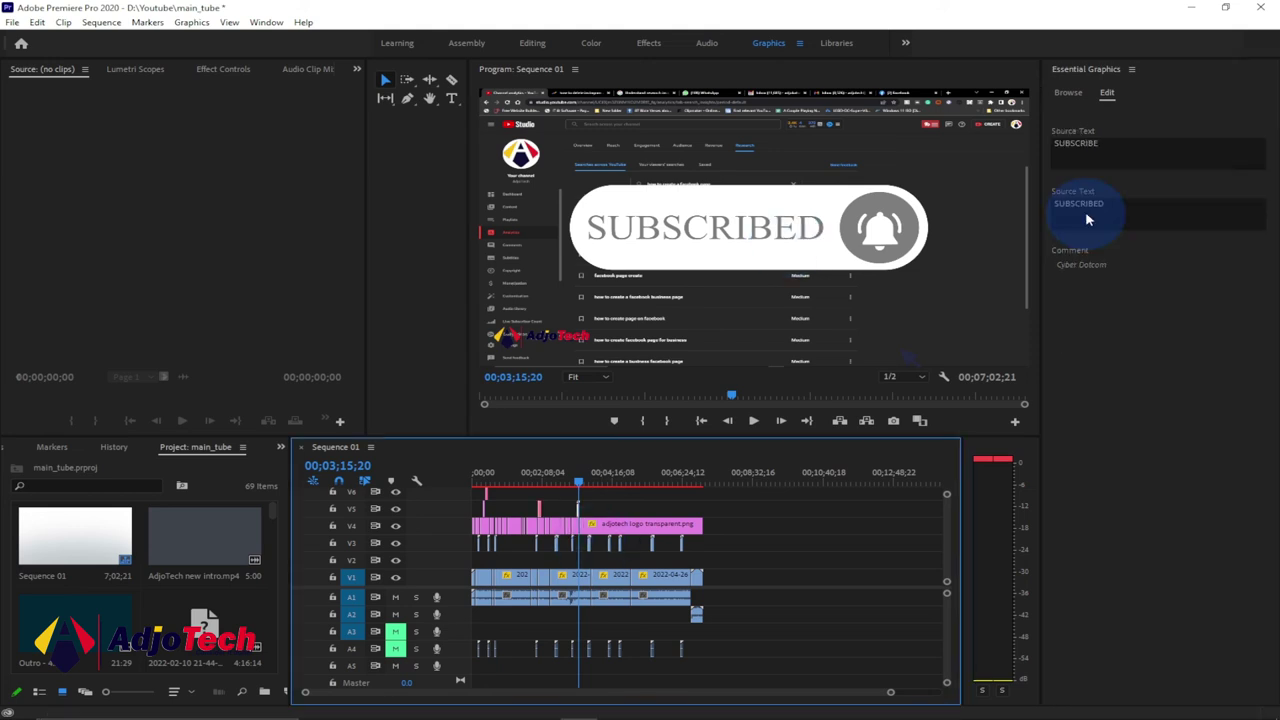
{"action": "left_click", "coordinate": [1080, 160]}
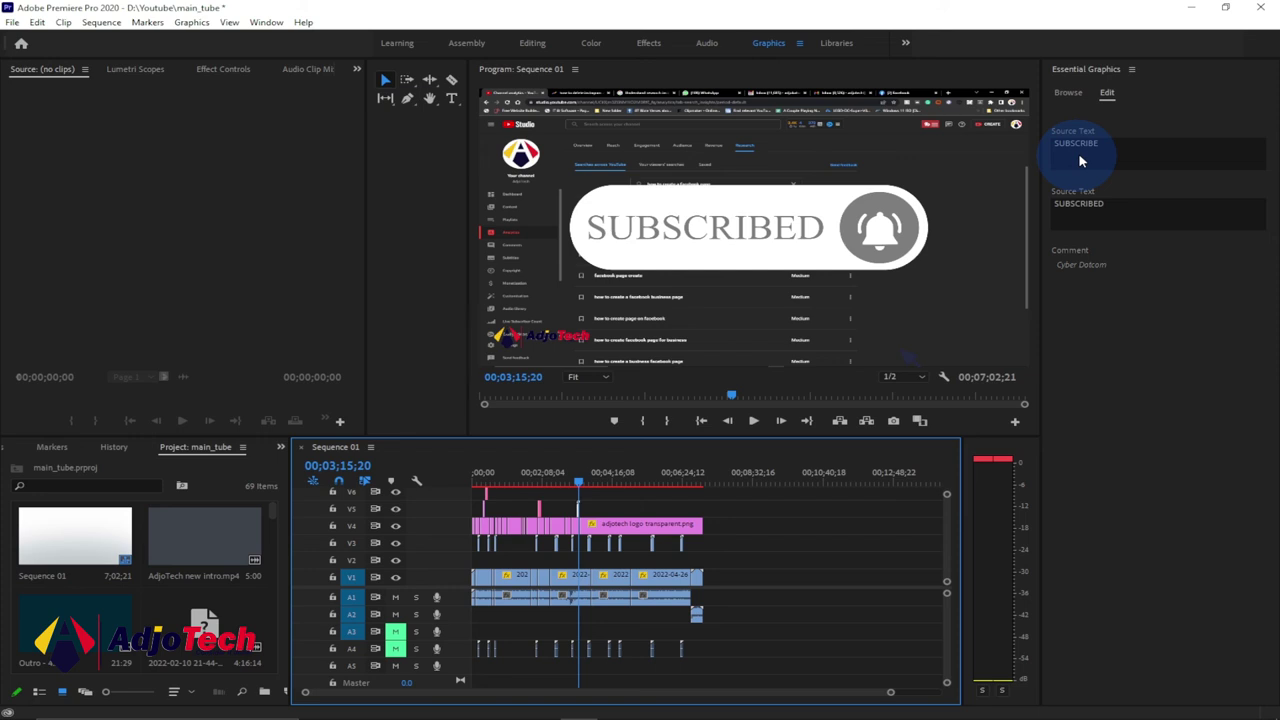
{"action": "left_click", "coordinate": [1068, 92]}
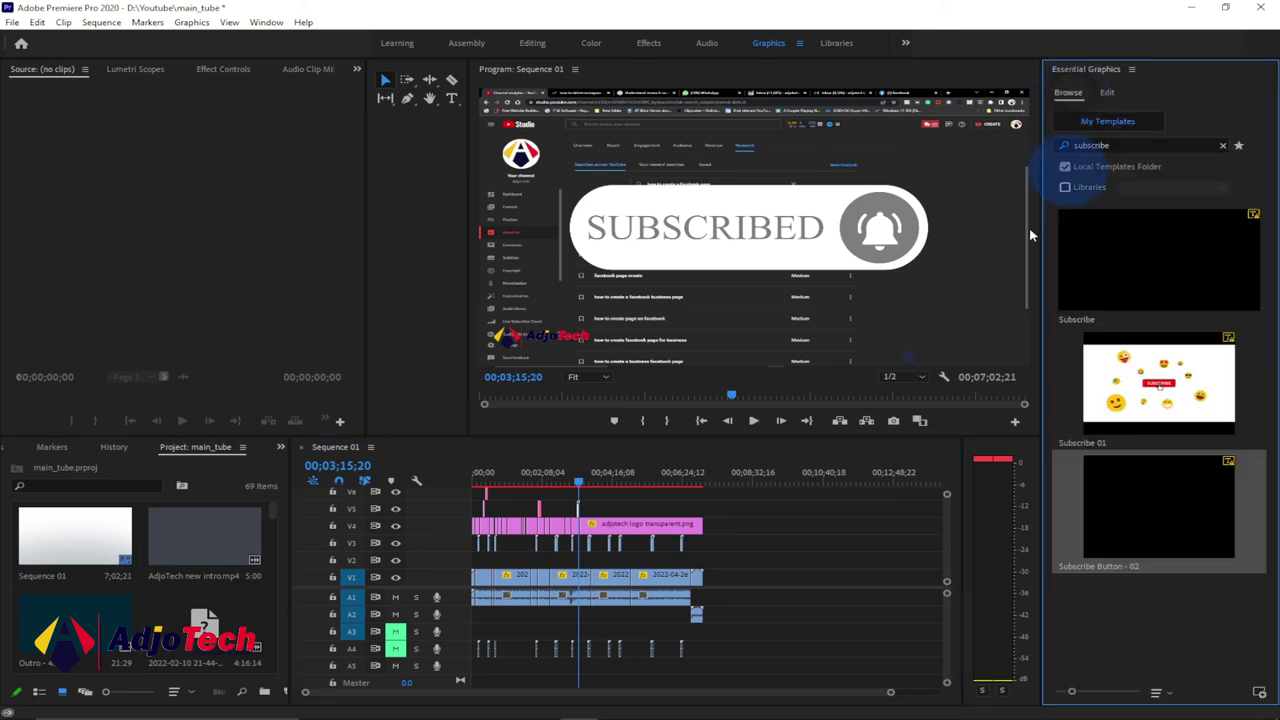